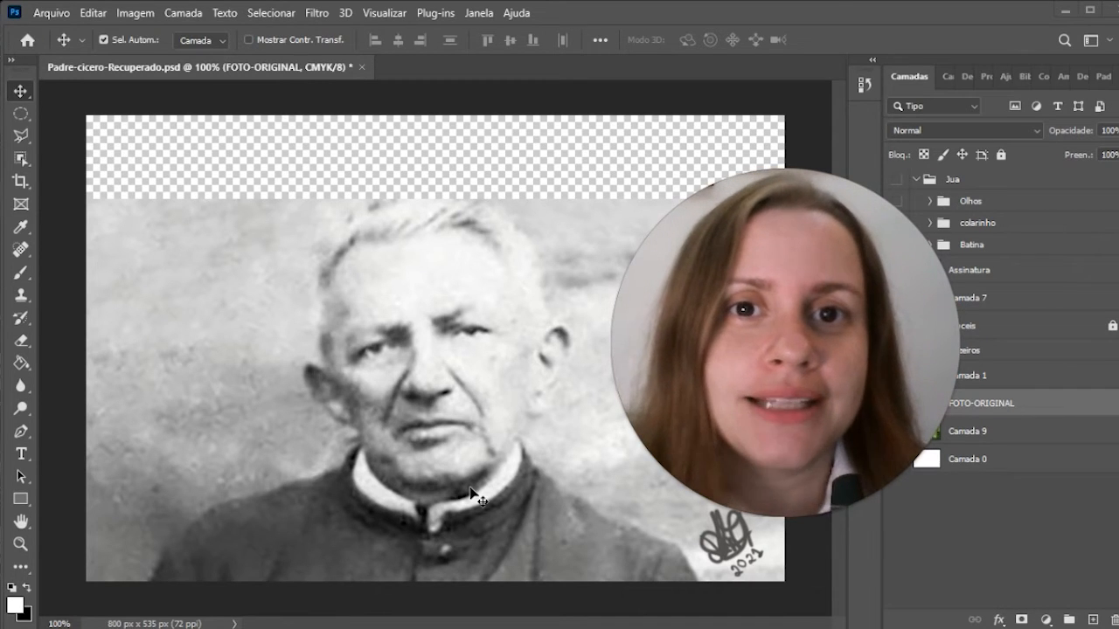
{"action": "mouse_move", "coordinate": [821, 516]}
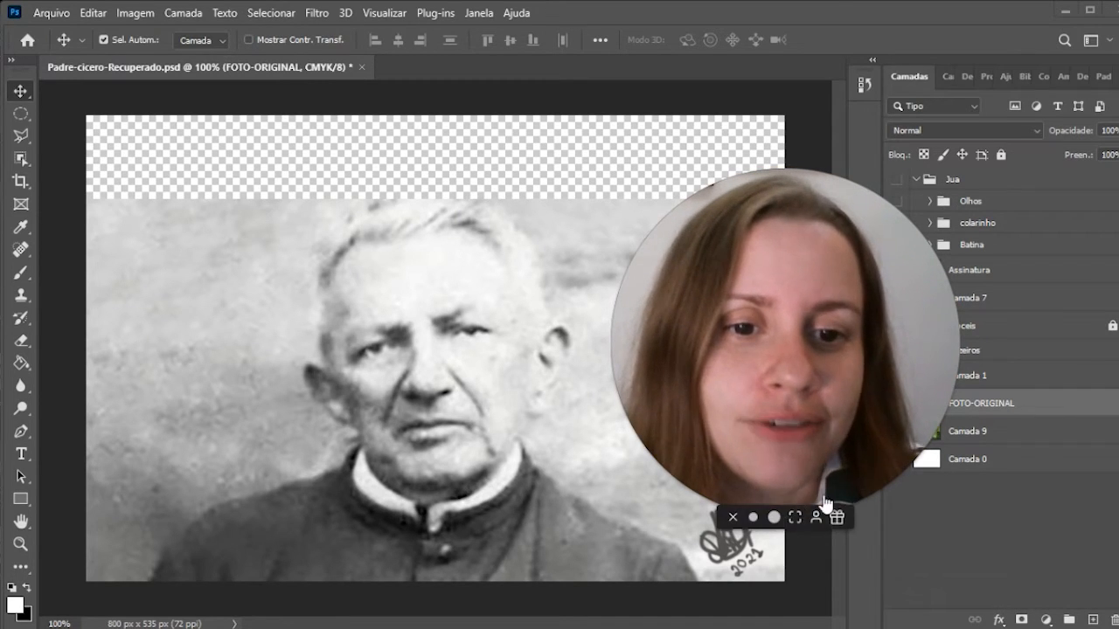
{"action": "left_click", "coordinate": [773, 517]}
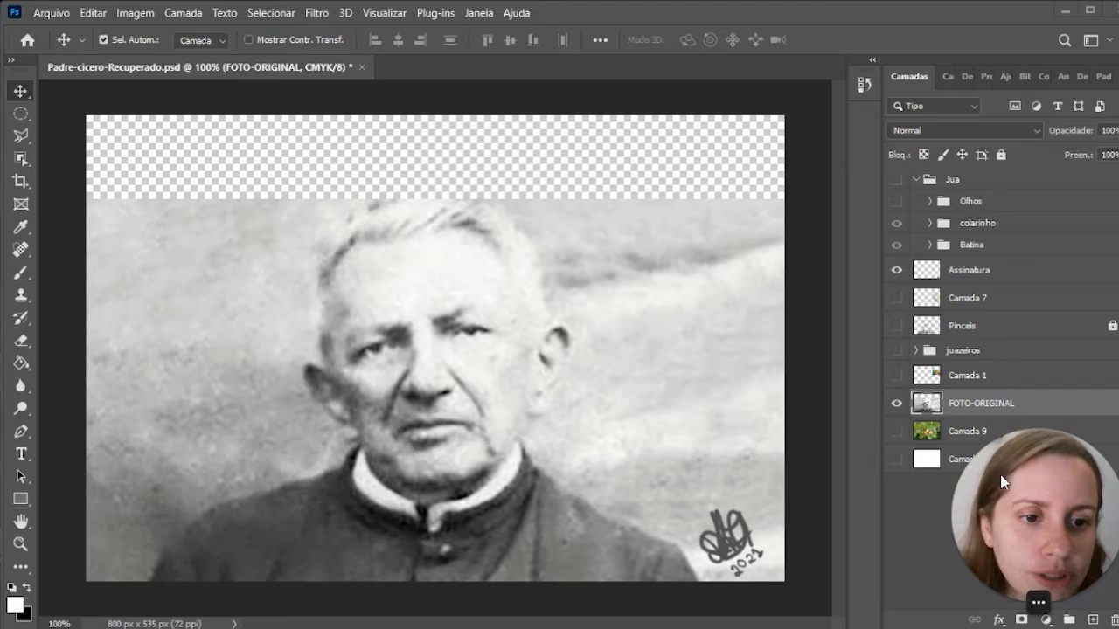
{"action": "left_click_drag", "start_coordinate": [991, 494], "coordinate": [808, 514]}
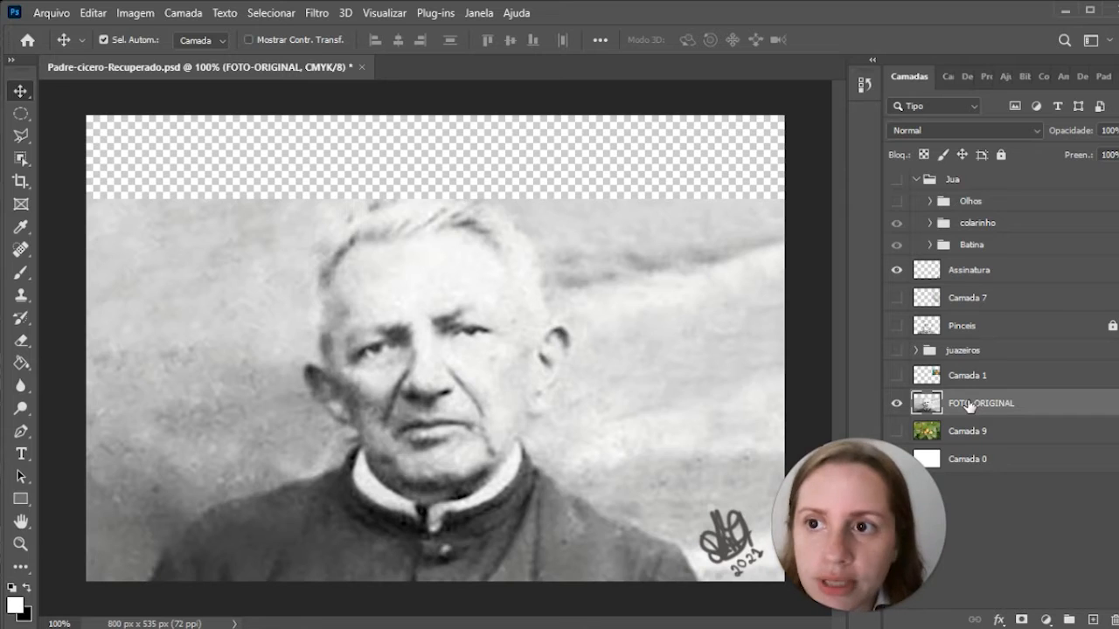
Add a layer mask to FOTO-ORIGINAL and paint black on it with the 200 px Brush to hide the background at the photo's left side
{"action": "left_click", "coordinate": [1020, 619]}
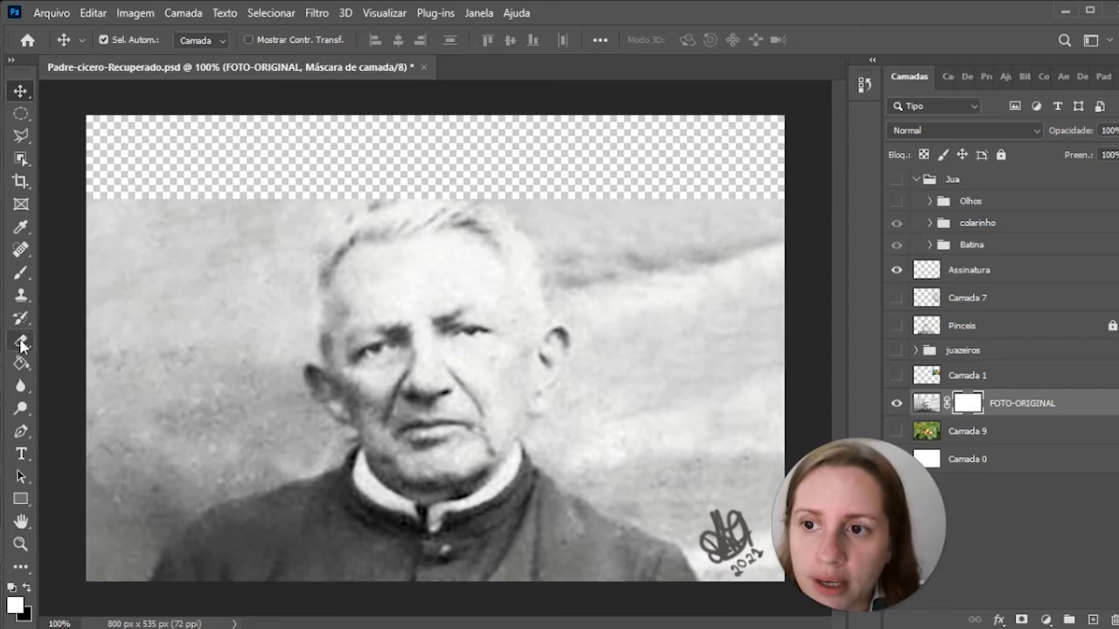
{"action": "left_click", "coordinate": [19, 274]}
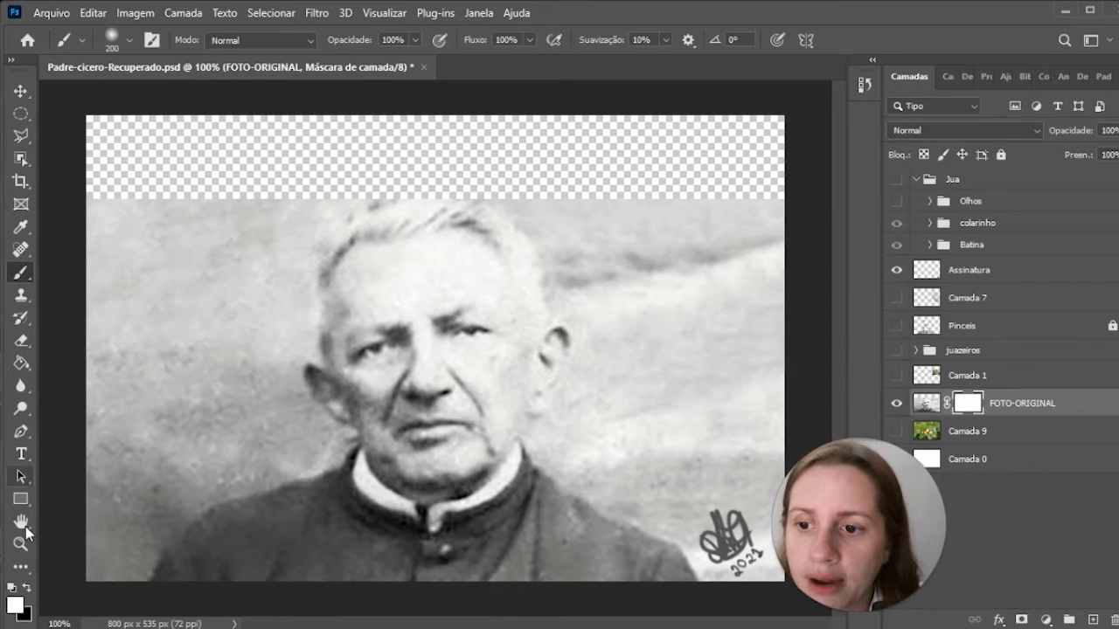
{"action": "left_click", "coordinate": [11, 591]}
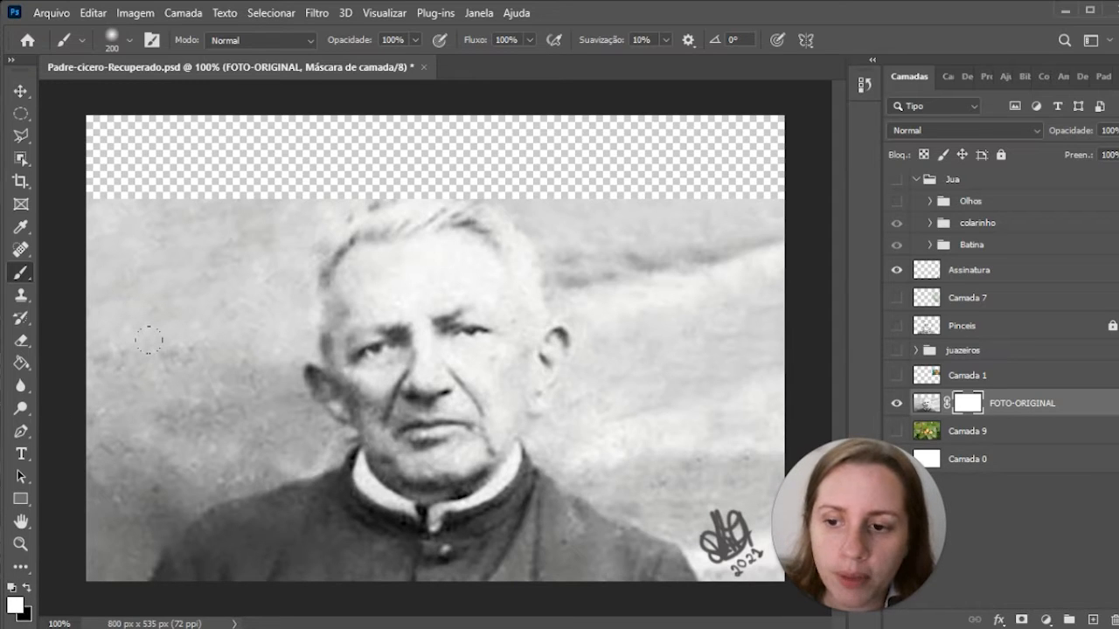
{"action": "key", "text": "x"}
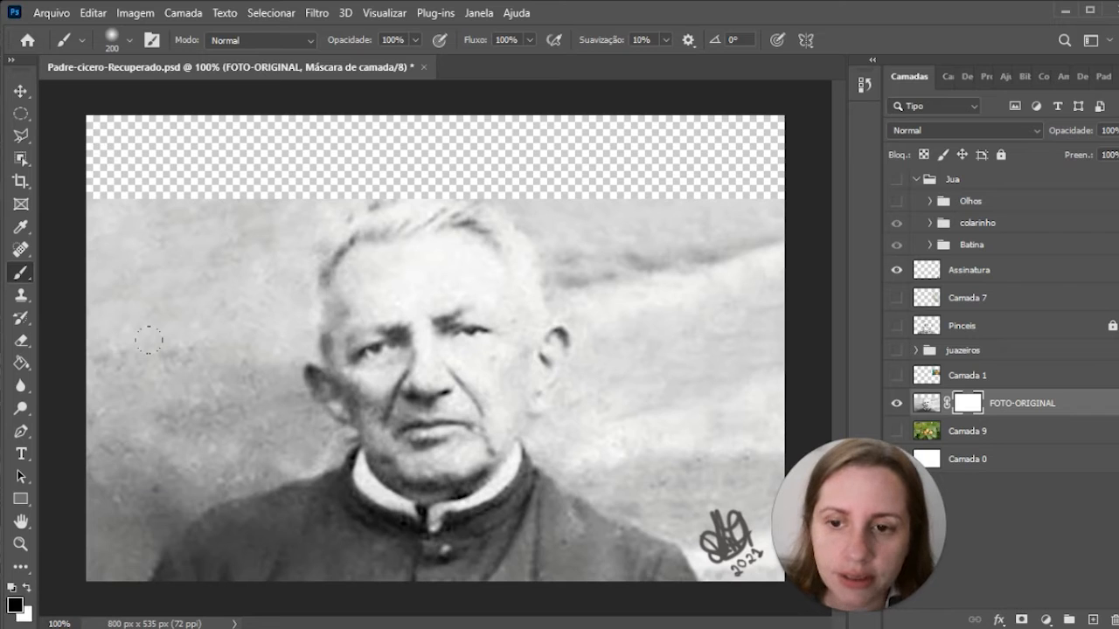
{"action": "key", "text": "x"}
{"action": "key", "text": "x"}
{"action": "key", "text": "x"}
{"action": "key", "text": "x"}
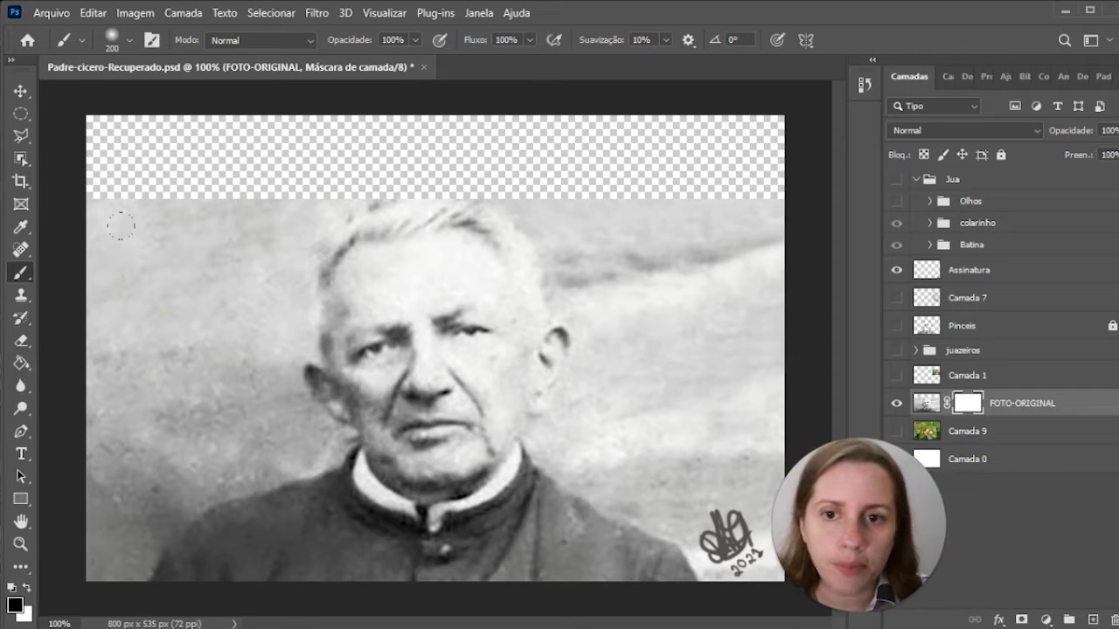
{"action": "mouse_move", "coordinate": [77, 147]}
{"action": "left_mouse_down"}
{"action": "mouse_move", "coordinate": [79, 340]}
{"action": "mouse_move", "coordinate": [70, 411]}
{"action": "mouse_move", "coordinate": [50, 425]}
{"action": "mouse_move", "coordinate": [40, 462]}
{"action": "left_mouse_up"}
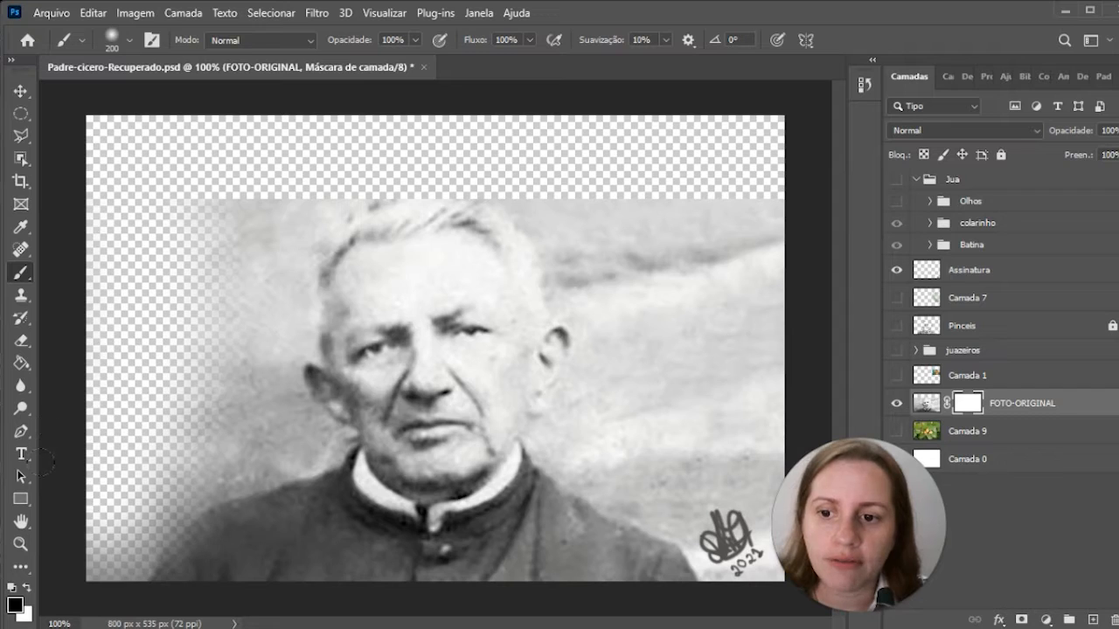
{"action": "mouse_move", "coordinate": [83, 363]}
{"action": "left_mouse_down"}
{"action": "mouse_move", "coordinate": [109, 432]}
{"action": "mouse_move", "coordinate": [140, 324]}
{"action": "left_mouse_up"}
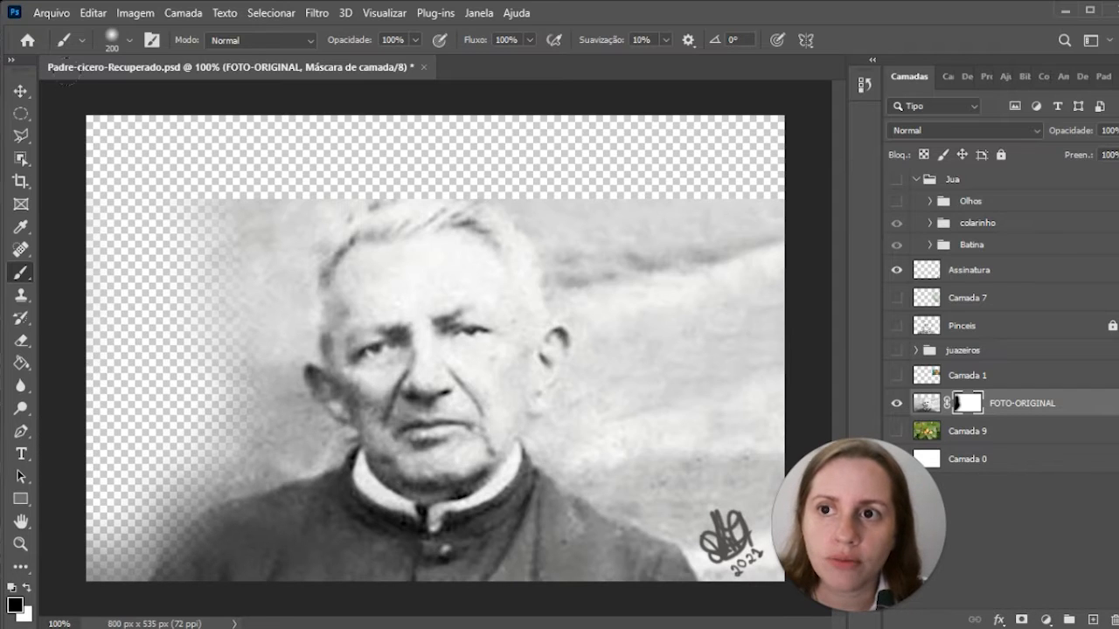
Mask out the background on both sides of the priest using the hard 136 px Eraser with black as the background colour
{"action": "left_click", "coordinate": [128, 42]}
{"action": "key", "text": "e"}
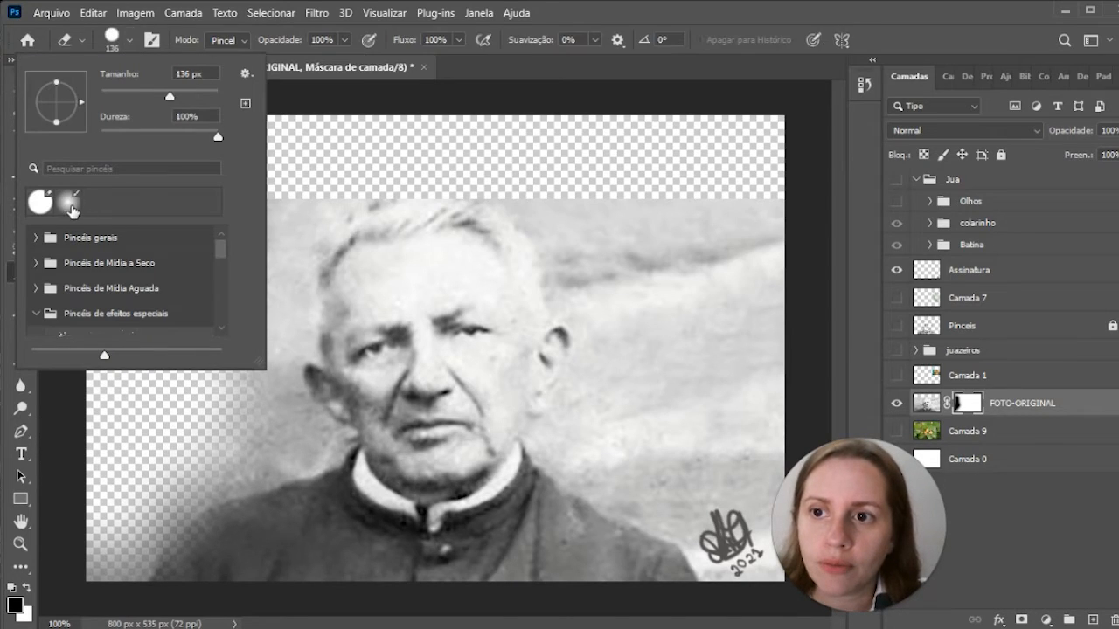
{"action": "left_click", "coordinate": [214, 418]}
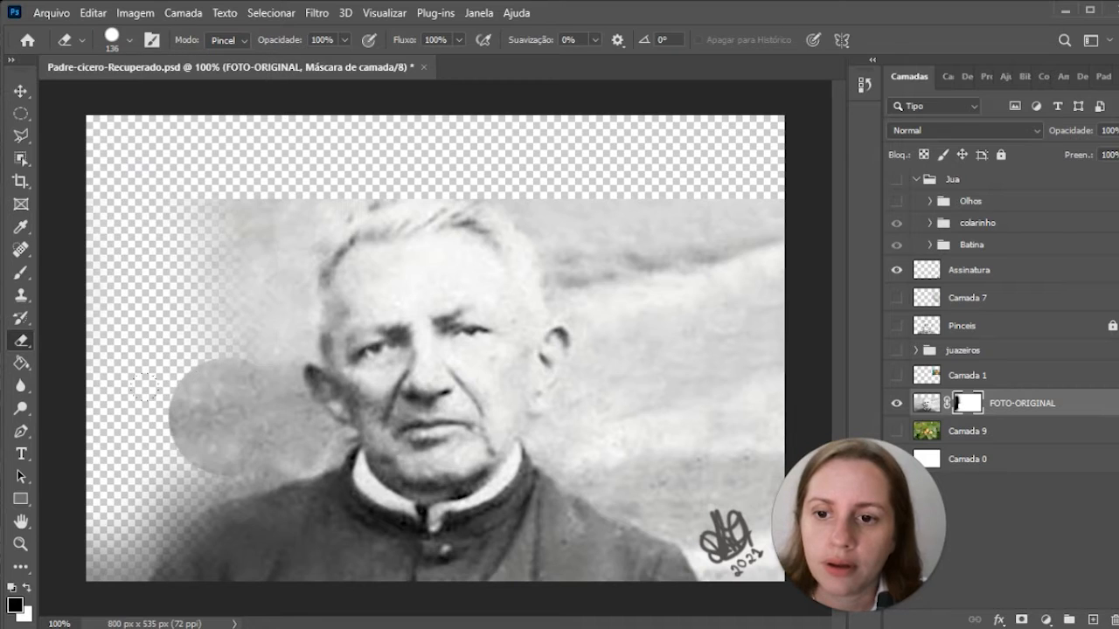
{"action": "left_click_drag", "start_coordinate": [164, 356], "coordinate": [198, 271]}
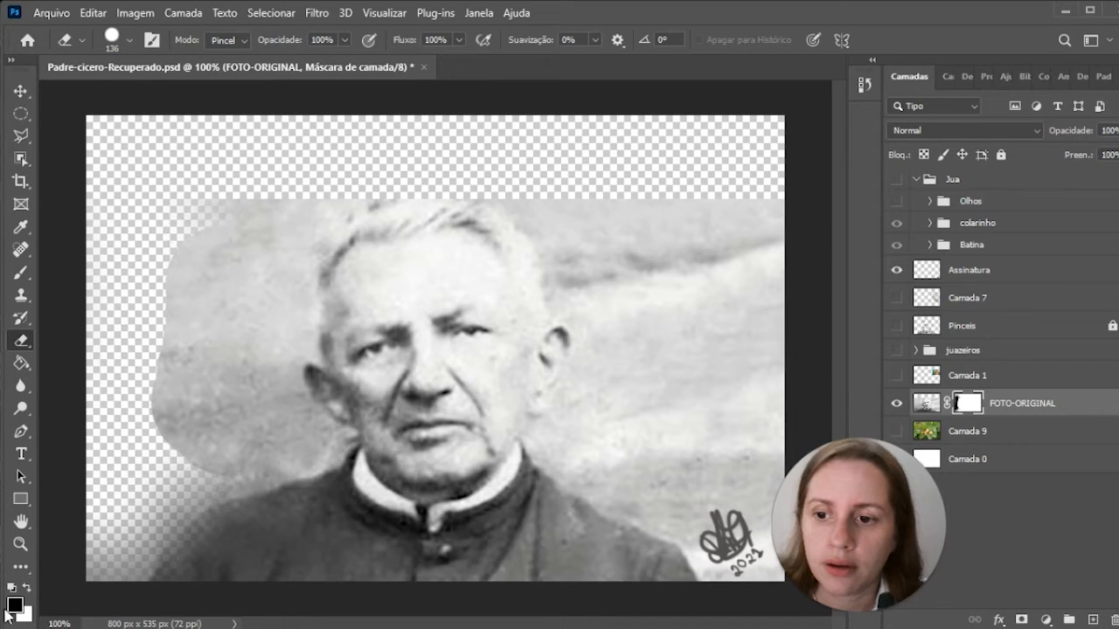
{"action": "left_click", "coordinate": [28, 589]}
{"action": "mouse_move", "coordinate": [207, 388]}
{"action": "left_mouse_down"}
{"action": "mouse_move", "coordinate": [189, 450]}
{"action": "mouse_move", "coordinate": [186, 384]}
{"action": "mouse_move", "coordinate": [131, 402]}
{"action": "mouse_move", "coordinate": [63, 466]}
{"action": "mouse_move", "coordinate": [180, 387]}
{"action": "mouse_move", "coordinate": [290, 371]}
{"action": "mouse_move", "coordinate": [292, 276]}
{"action": "mouse_move", "coordinate": [222, 182]}
{"action": "mouse_move", "coordinate": [183, 254]}
{"action": "mouse_move", "coordinate": [243, 143]}
{"action": "left_mouse_up"}
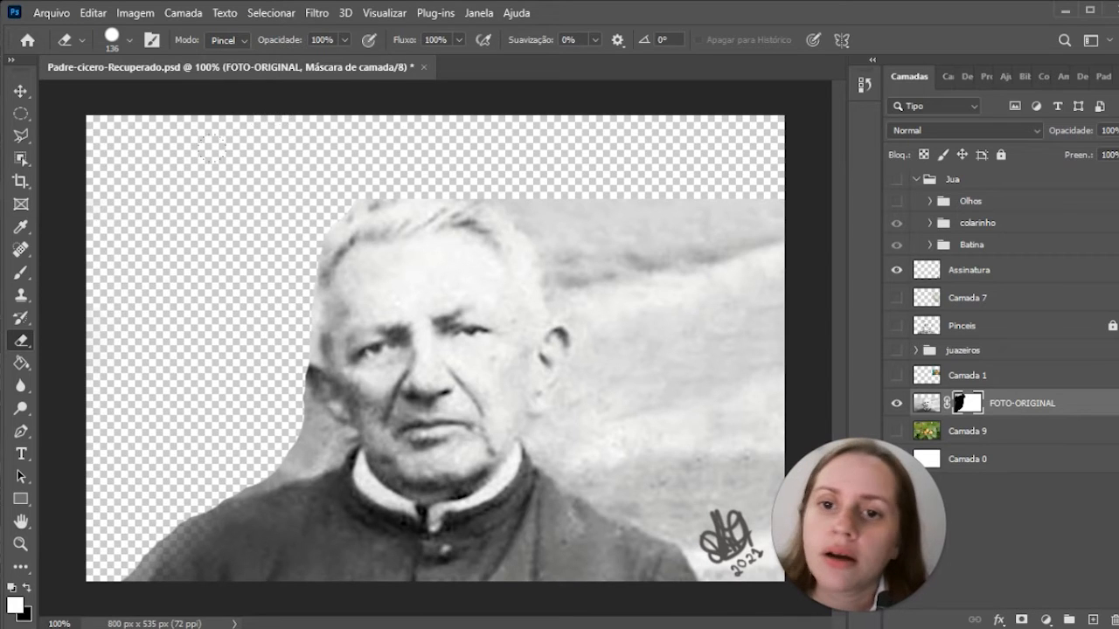
{"action": "mouse_move", "coordinate": [489, 107]}
{"action": "left_mouse_down"}
{"action": "mouse_move", "coordinate": [647, 262]}
{"action": "mouse_move", "coordinate": [643, 350]}
{"action": "mouse_move", "coordinate": [579, 354]}
{"action": "mouse_move", "coordinate": [603, 446]}
{"action": "mouse_move", "coordinate": [691, 489]}
{"action": "mouse_move", "coordinate": [743, 542]}
{"action": "mouse_move", "coordinate": [706, 500]}
{"action": "mouse_move", "coordinate": [739, 402]}
{"action": "mouse_move", "coordinate": [696, 174]}
{"action": "mouse_move", "coordinate": [680, 249]}
{"action": "left_mouse_up"}
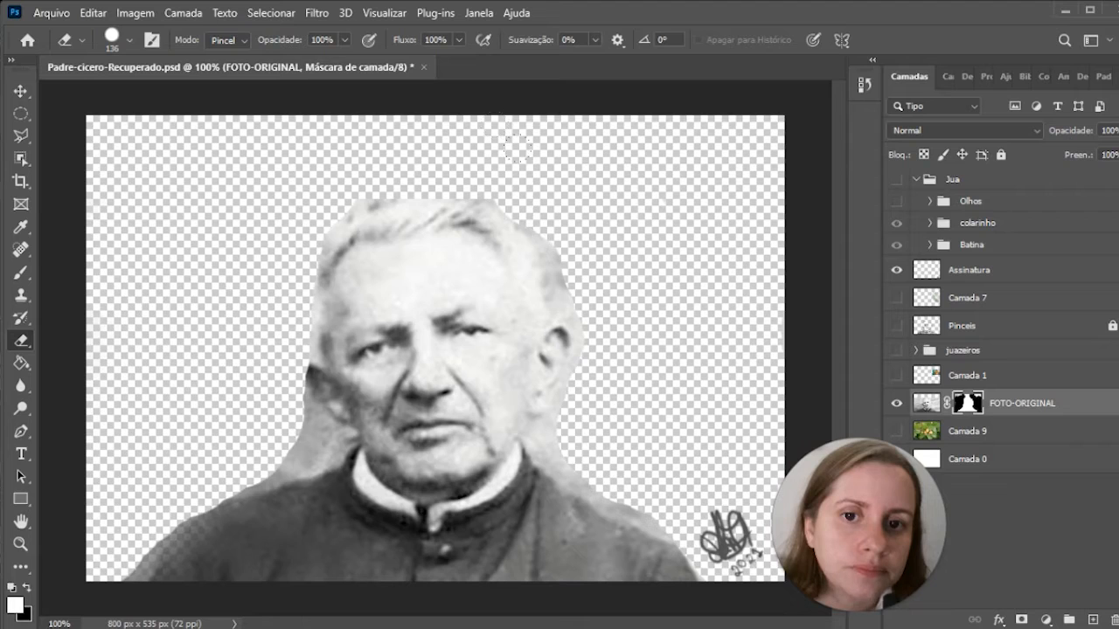
Trim the leftover background around the head, the ears and the neck on the mask with the 136 px Eraser
{"action": "left_click_drag", "start_coordinate": [526, 226], "coordinate": [565, 278]}
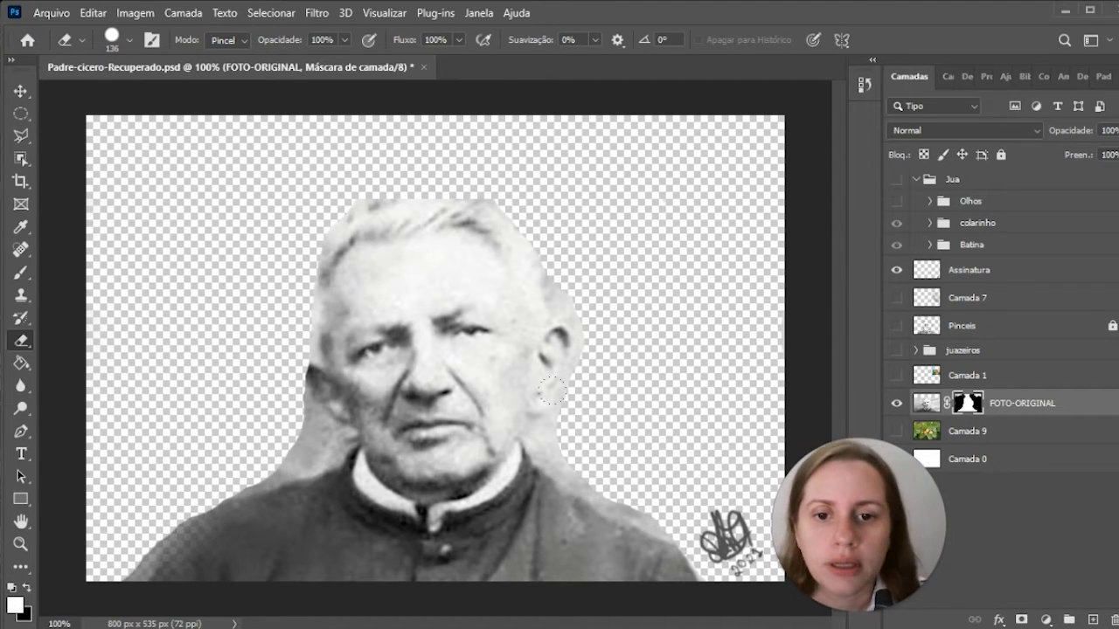
{"action": "left_click_drag", "start_coordinate": [556, 395], "coordinate": [577, 476]}
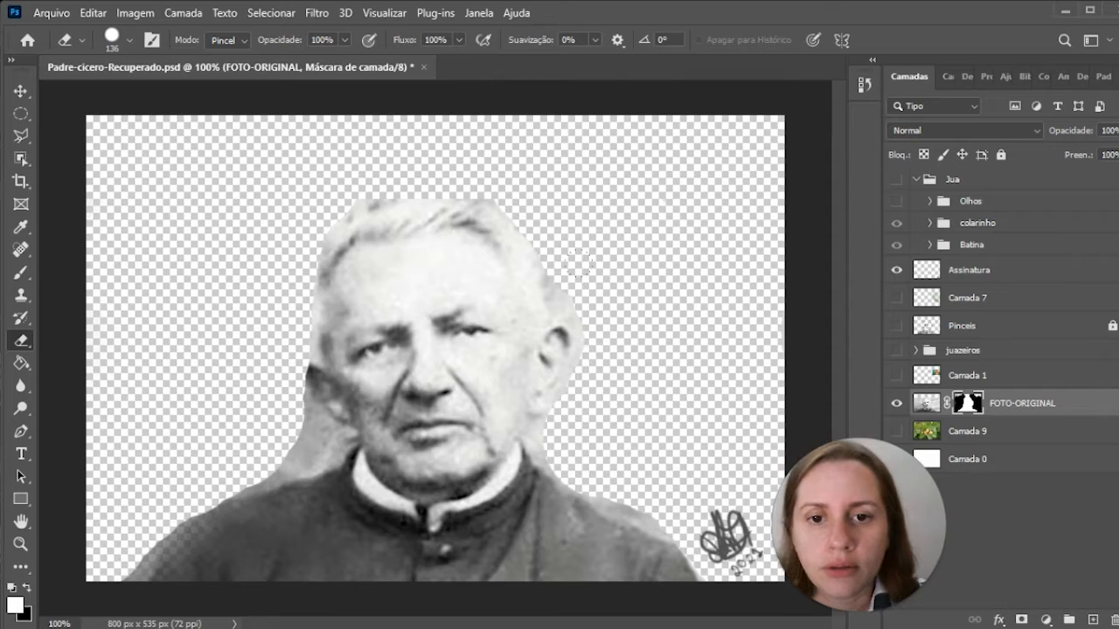
{"action": "left_click_drag", "start_coordinate": [579, 266], "coordinate": [584, 317]}
{"action": "left_click_drag", "start_coordinate": [557, 267], "coordinate": [574, 314]}
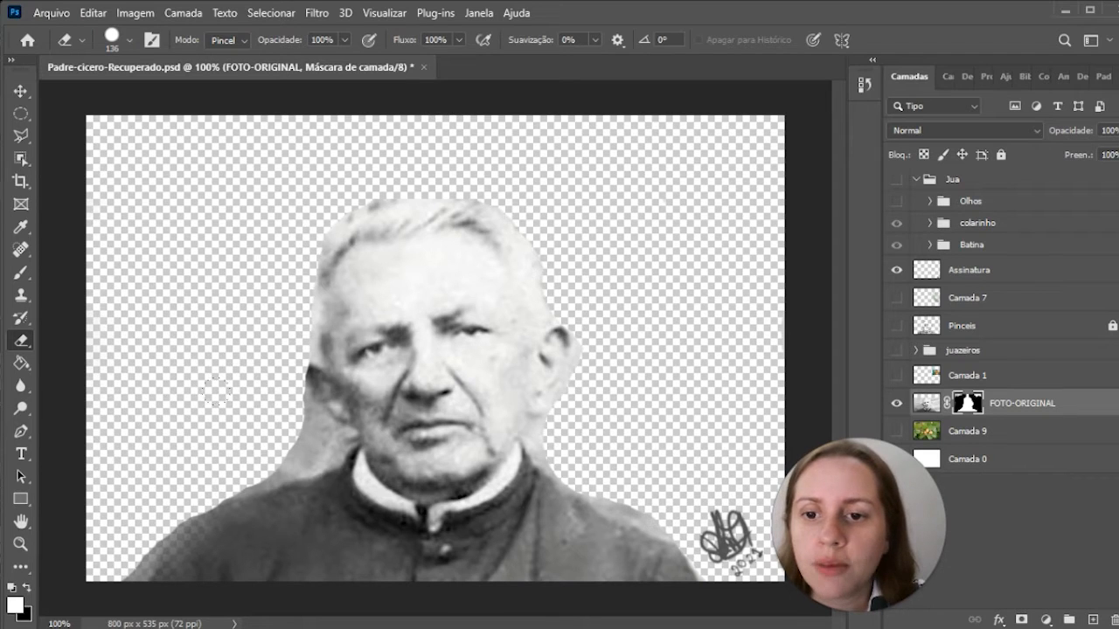
{"action": "left_click_drag", "start_coordinate": [299, 393], "coordinate": [278, 466]}
Reduce the Eraser to 60 px and clear the remaining background between the neck and shoulders on both sides
{"action": "key", "text": "]"}
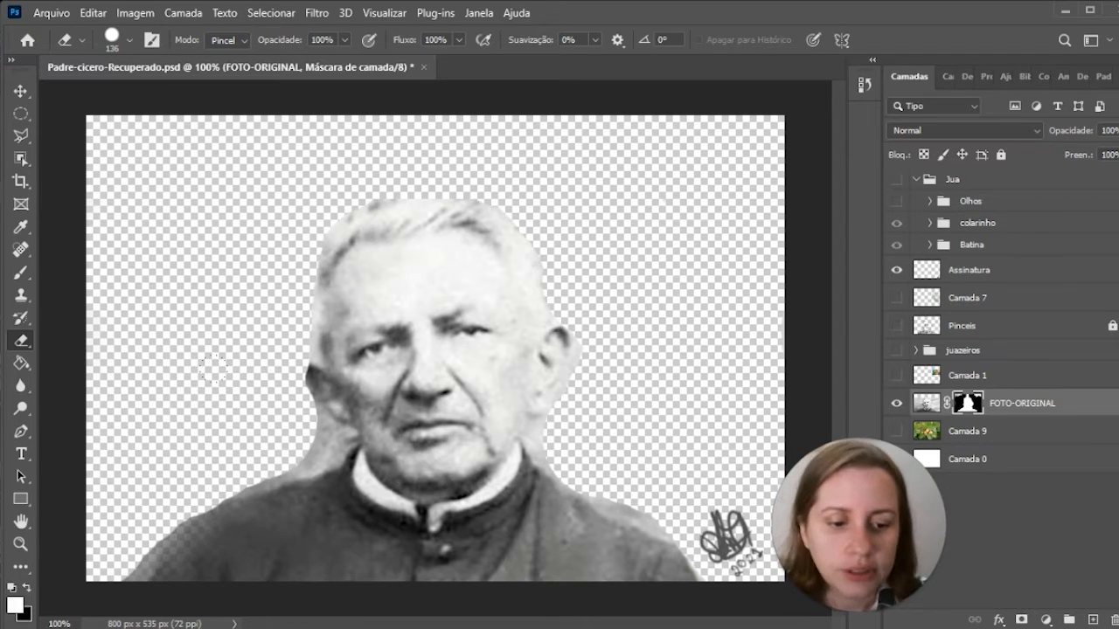
{"action": "key", "text": "["}
{"action": "key", "text": "["}
{"action": "key", "text": "["}
{"action": "key", "text": "["}
{"action": "key", "text": "["}
{"action": "key", "text": "["}
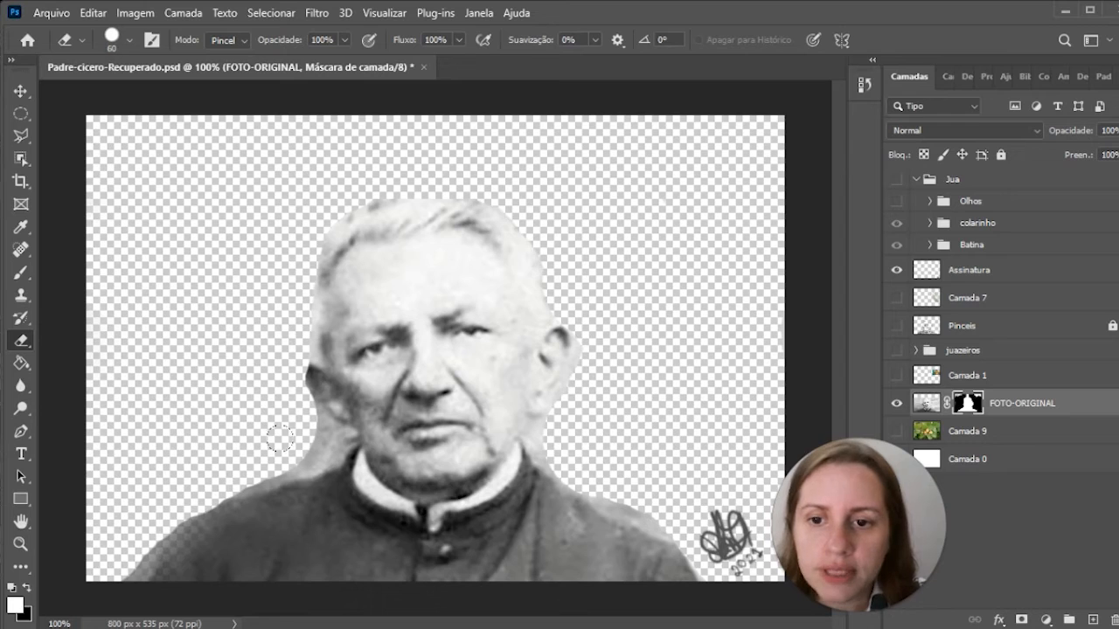
{"action": "mouse_move", "coordinate": [296, 430]}
{"action": "left_mouse_down"}
{"action": "mouse_move", "coordinate": [334, 444]}
{"action": "mouse_move", "coordinate": [288, 428]}
{"action": "mouse_move", "coordinate": [261, 440]}
{"action": "left_mouse_up"}
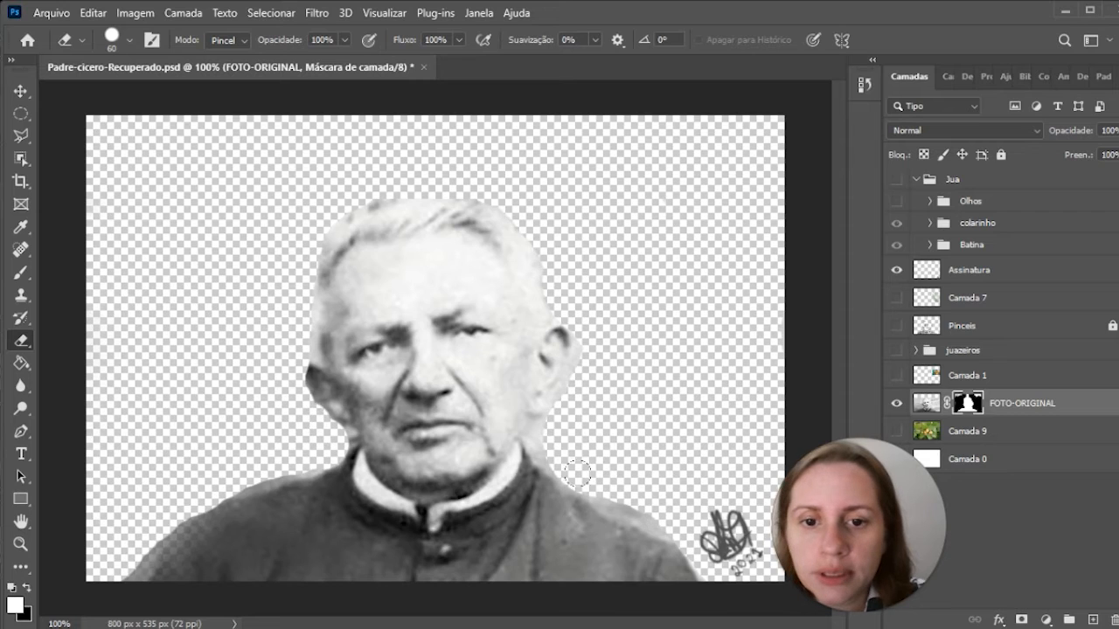
{"action": "left_click_drag", "start_coordinate": [540, 429], "coordinate": [542, 430]}
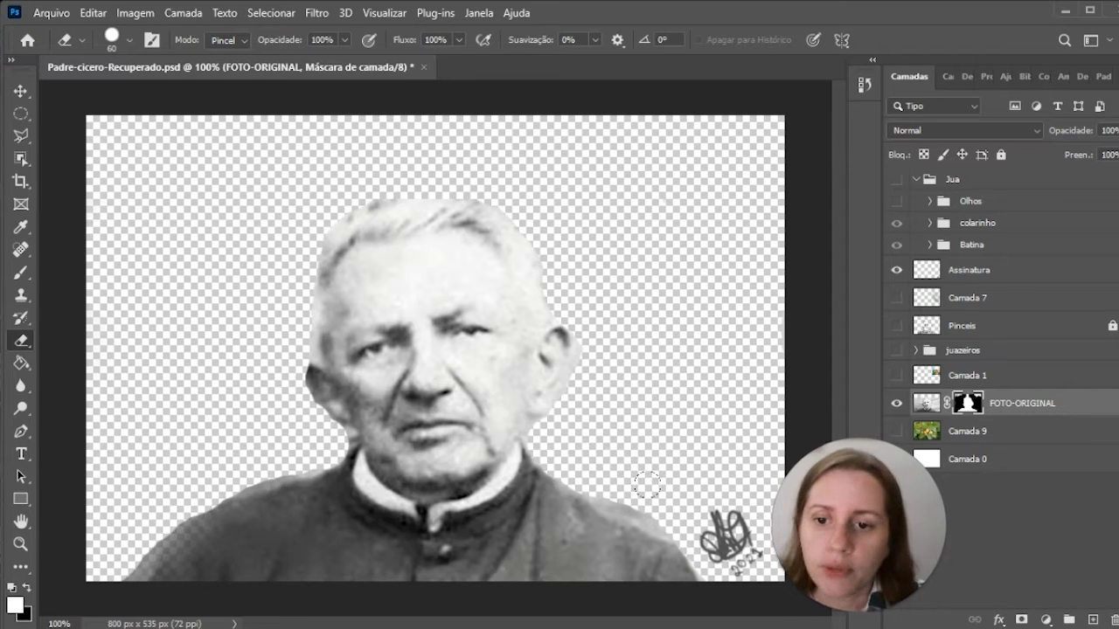
Mask out a diagonal strip across the shoulder at the photo's left, and restore the shoulder with swapped colours, trimming its edge
{"action": "left_click_drag", "start_coordinate": [263, 526], "coordinate": [316, 575]}
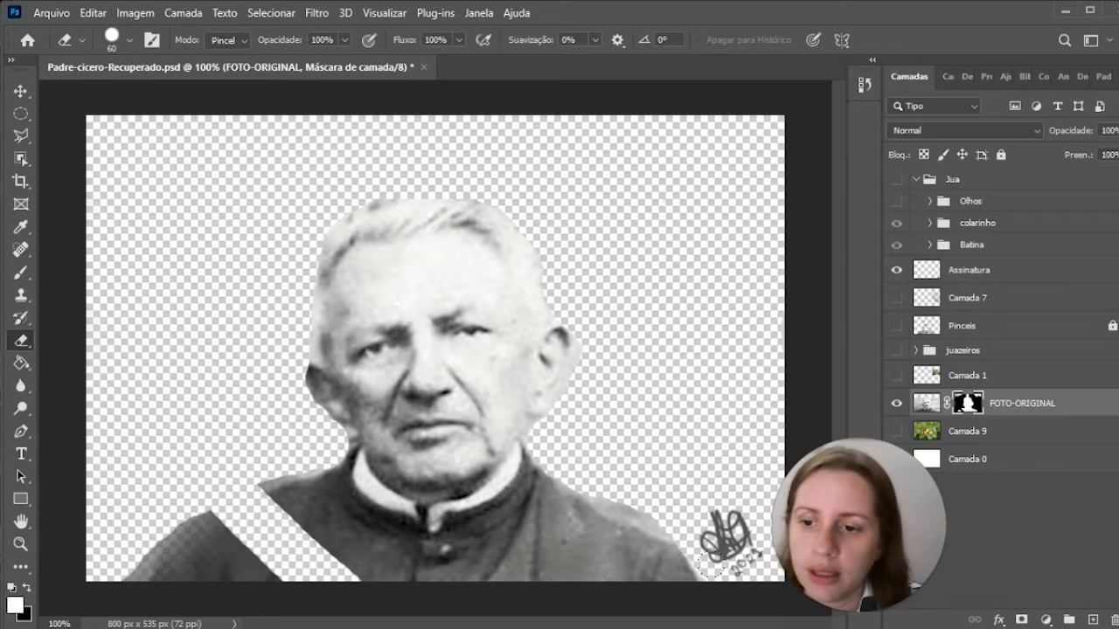
{"action": "left_click", "coordinate": [26, 587]}
{"action": "mouse_move", "coordinate": [295, 529]}
{"action": "left_mouse_down"}
{"action": "mouse_move", "coordinate": [230, 541]}
{"action": "mouse_move", "coordinate": [347, 558]}
{"action": "mouse_move", "coordinate": [250, 490]}
{"action": "mouse_move", "coordinate": [124, 575]}
{"action": "left_mouse_up"}
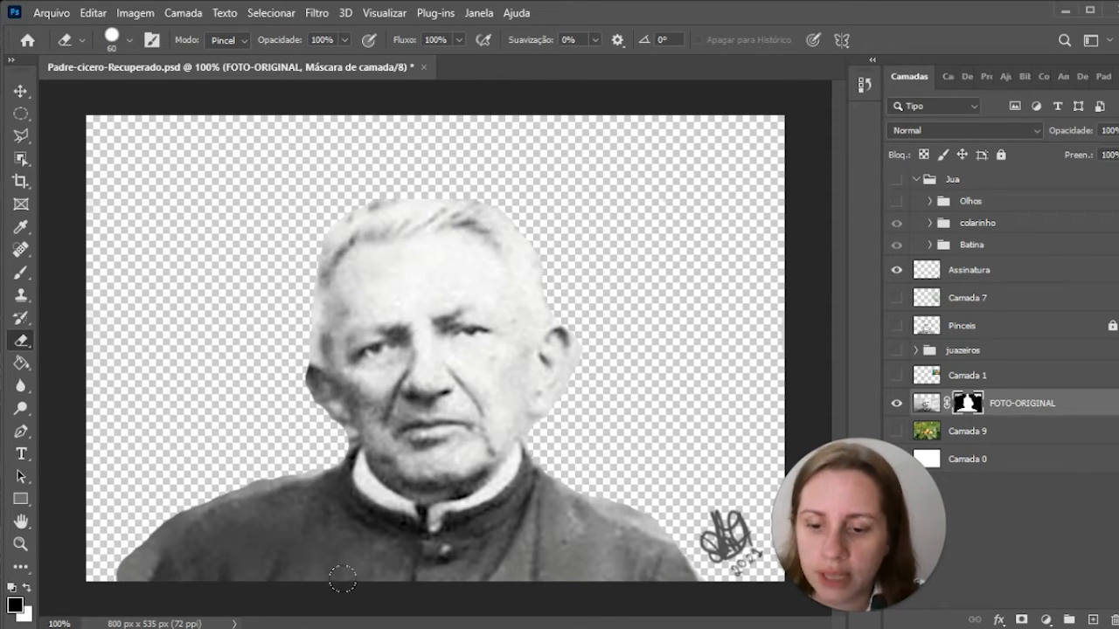
{"action": "key", "text": "x"}
{"action": "left_click_drag", "start_coordinate": [135, 498], "coordinate": [289, 446]}
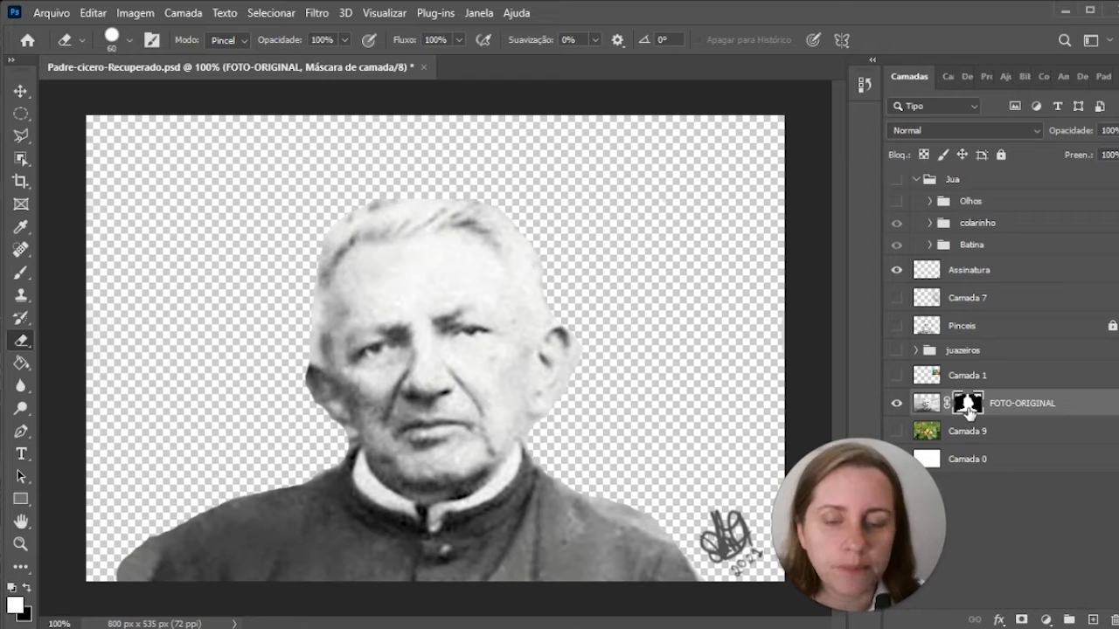
Show the Camada 9 leaf background and trim the mask's edge along the neck and shoulder at the photo's right
{"action": "left_click", "coordinate": [896, 432]}
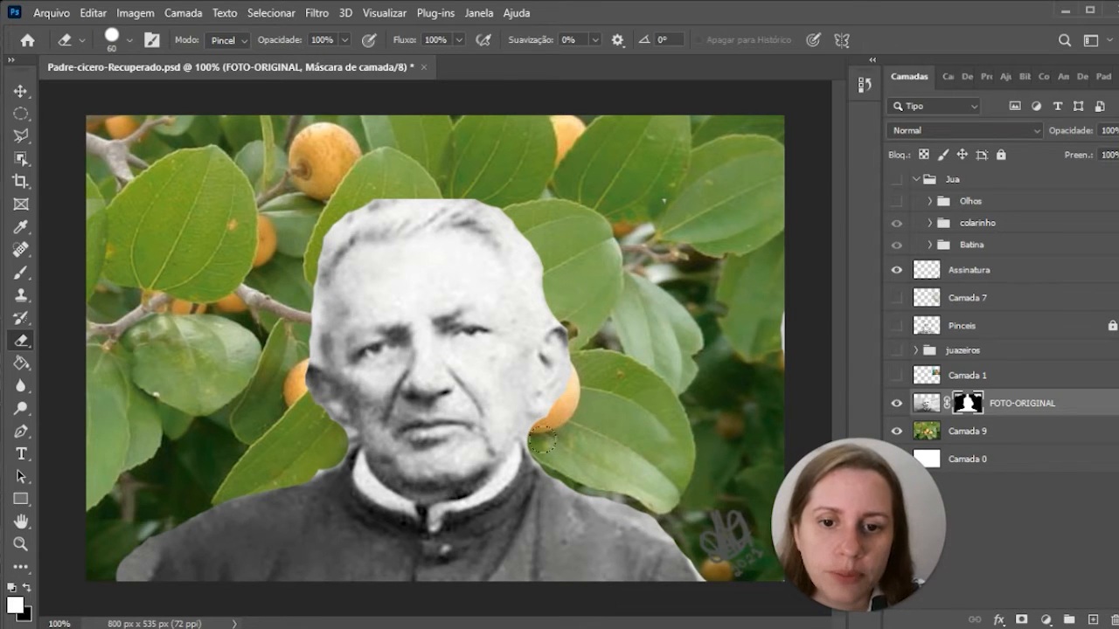
{"action": "left_click_drag", "start_coordinate": [542, 442], "coordinate": [668, 500]}
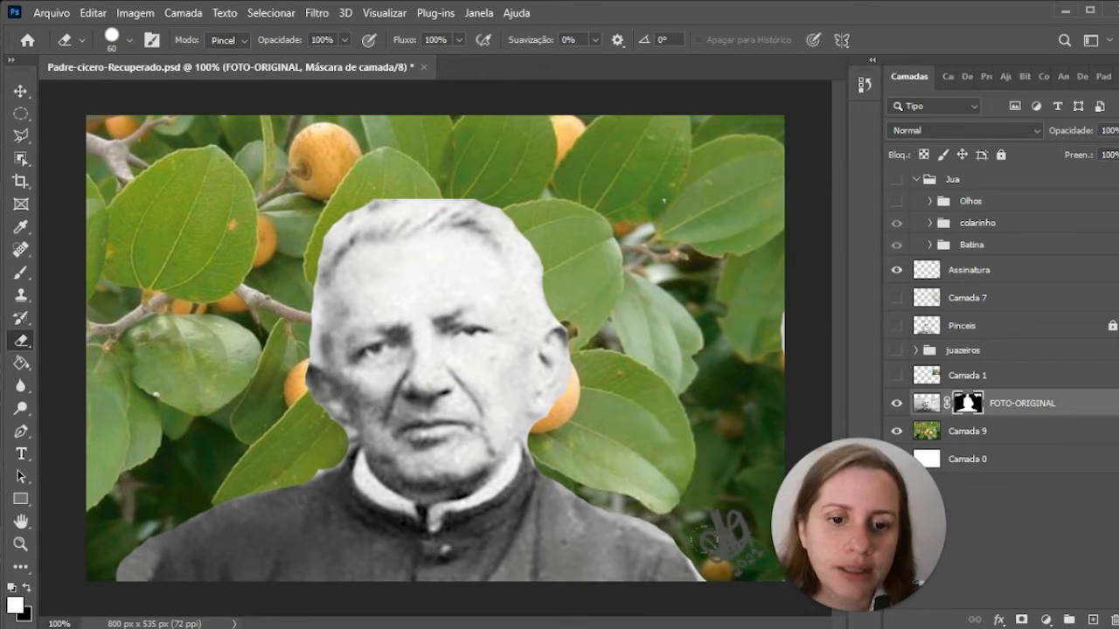
{"action": "left_click_drag", "start_coordinate": [709, 542], "coordinate": [699, 575]}
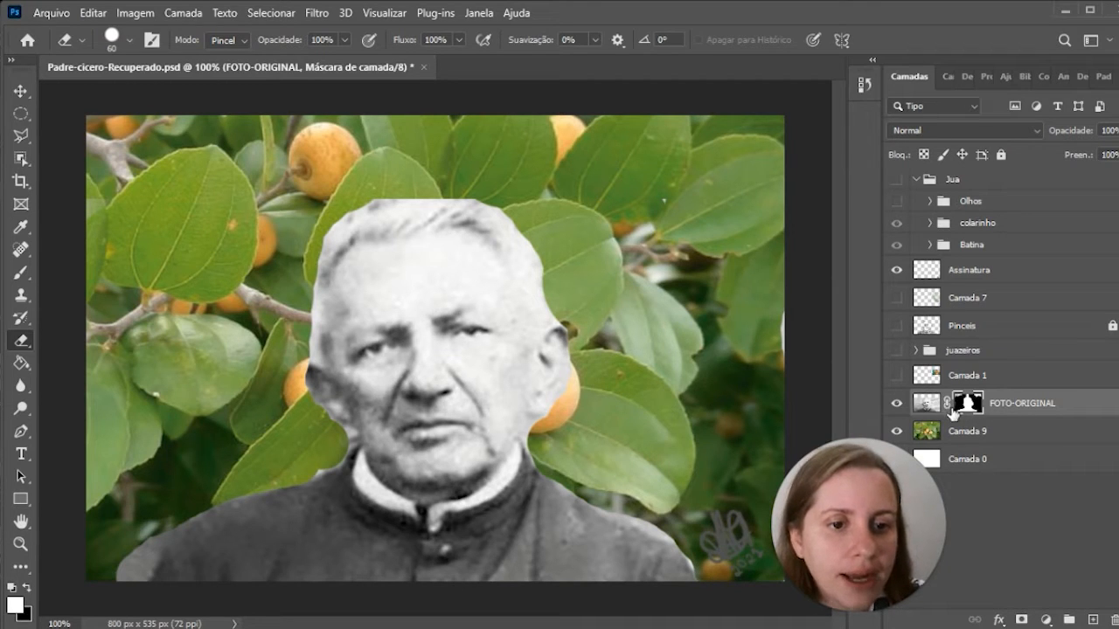
Reposition the FOTO-ORIGINAL image slightly to the right together with its linked mask, using the Move tool
{"action": "left_click", "coordinate": [928, 406]}
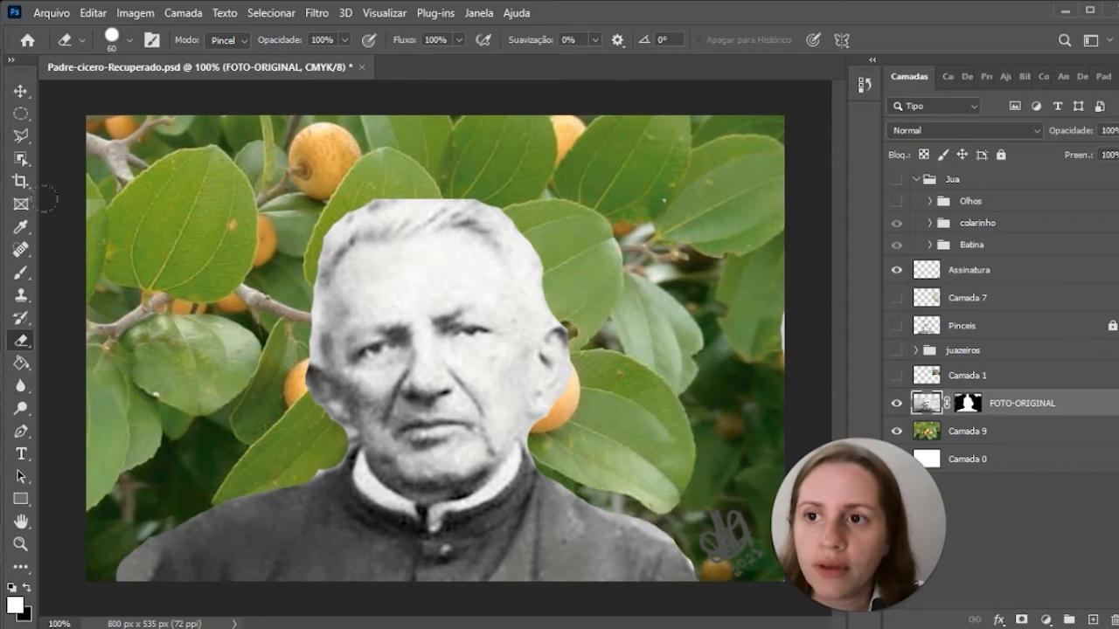
{"action": "left_click", "coordinate": [20, 91]}
{"action": "mouse_move", "coordinate": [317, 437]}
{"action": "left_mouse_down"}
{"action": "mouse_move", "coordinate": [429, 339]}
{"action": "mouse_move", "coordinate": [457, 343]}
{"action": "mouse_move", "coordinate": [441, 337]}
{"action": "mouse_move", "coordinate": [392, 399]}
{"action": "mouse_move", "coordinate": [559, 384]}
{"action": "mouse_move", "coordinate": [516, 408]}
{"action": "mouse_move", "coordinate": [444, 355]}
{"action": "left_mouse_up"}
{"action": "left_click_drag", "start_coordinate": [457, 383], "coordinate": [495, 435]}
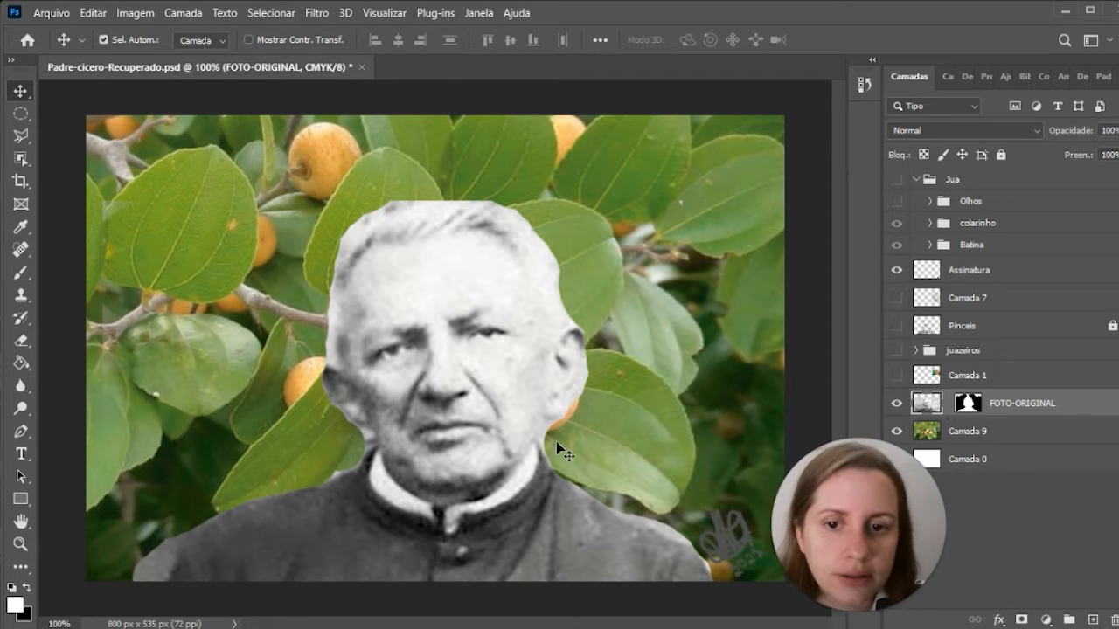
Unlink the mask from FOTO-ORIGINAL, shift the photo alone inside the mask, and move it back to fit the cutout
{"action": "left_click_drag", "start_coordinate": [515, 411], "coordinate": [634, 381]}
{"action": "left_click_drag", "start_coordinate": [492, 376], "coordinate": [585, 400]}
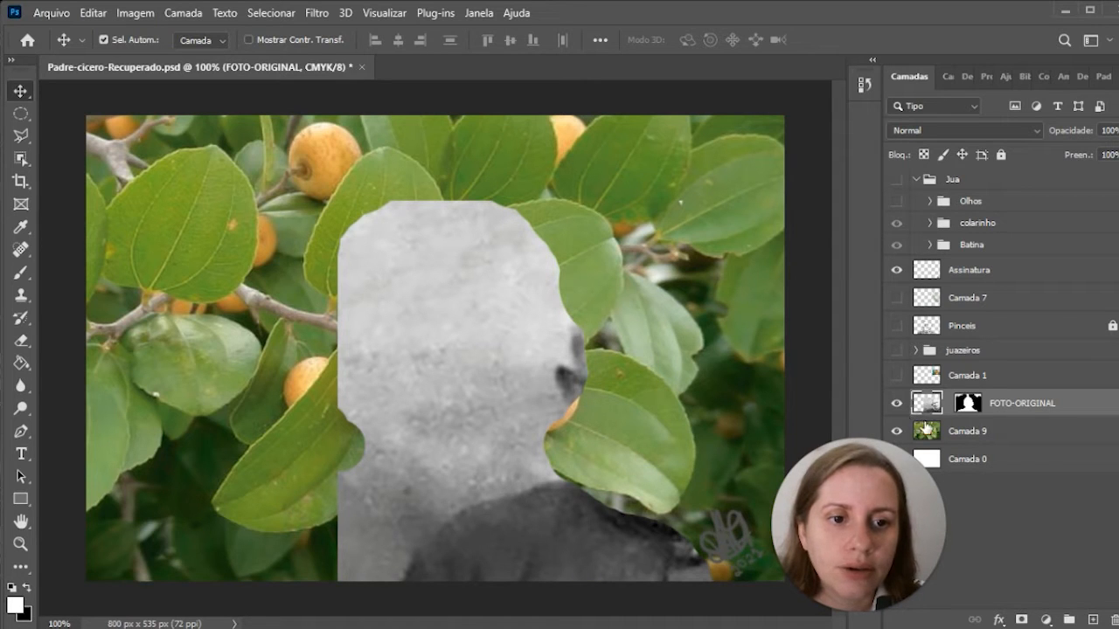
{"action": "left_click_drag", "start_coordinate": [509, 441], "coordinate": [369, 443]}
{"action": "left_click_drag", "start_coordinate": [475, 455], "coordinate": [408, 473]}
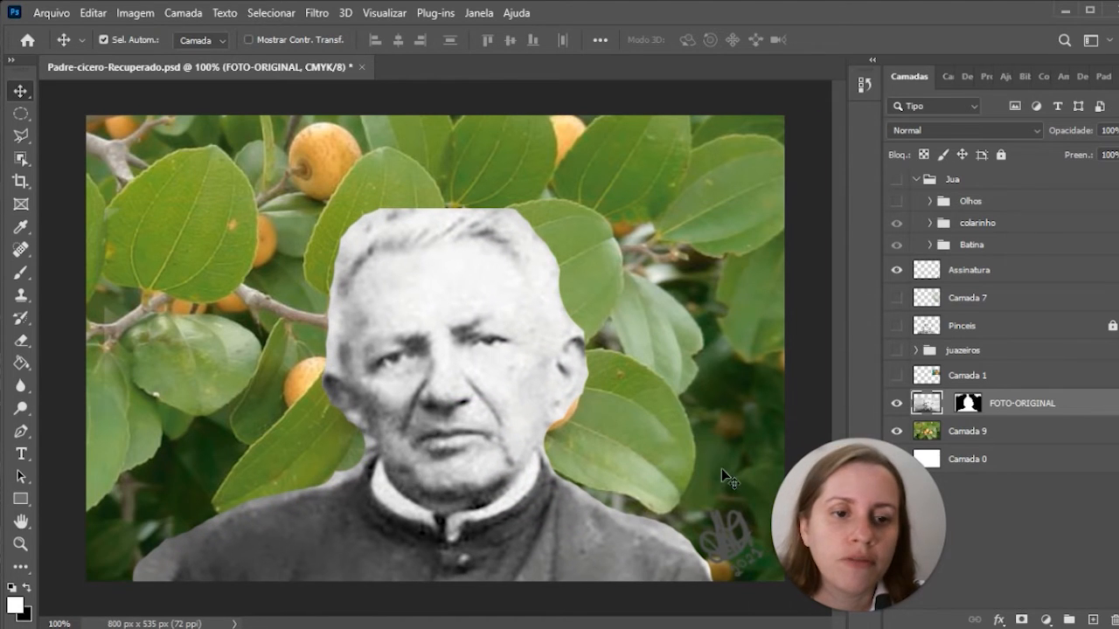
Move the unlinked mask of FOTO-ORIGINAL on its own, realign it over the priest, and deselect the layer
{"action": "left_click", "coordinate": [975, 411]}
{"action": "left_click_drag", "start_coordinate": [460, 387], "coordinate": [365, 400]}
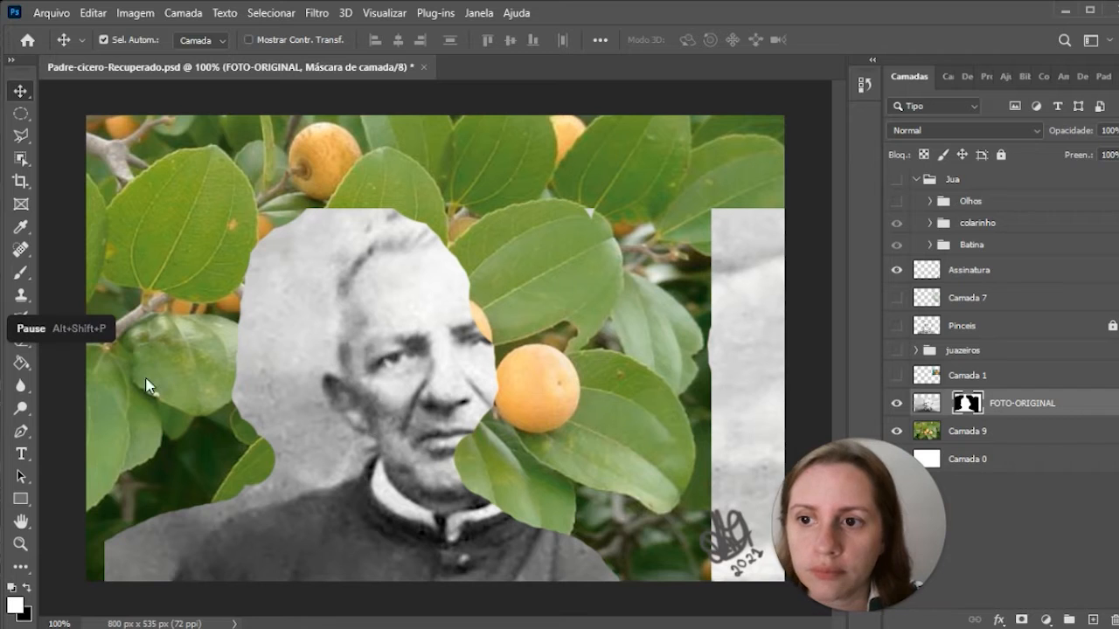
{"action": "left_click_drag", "start_coordinate": [354, 407], "coordinate": [421, 406]}
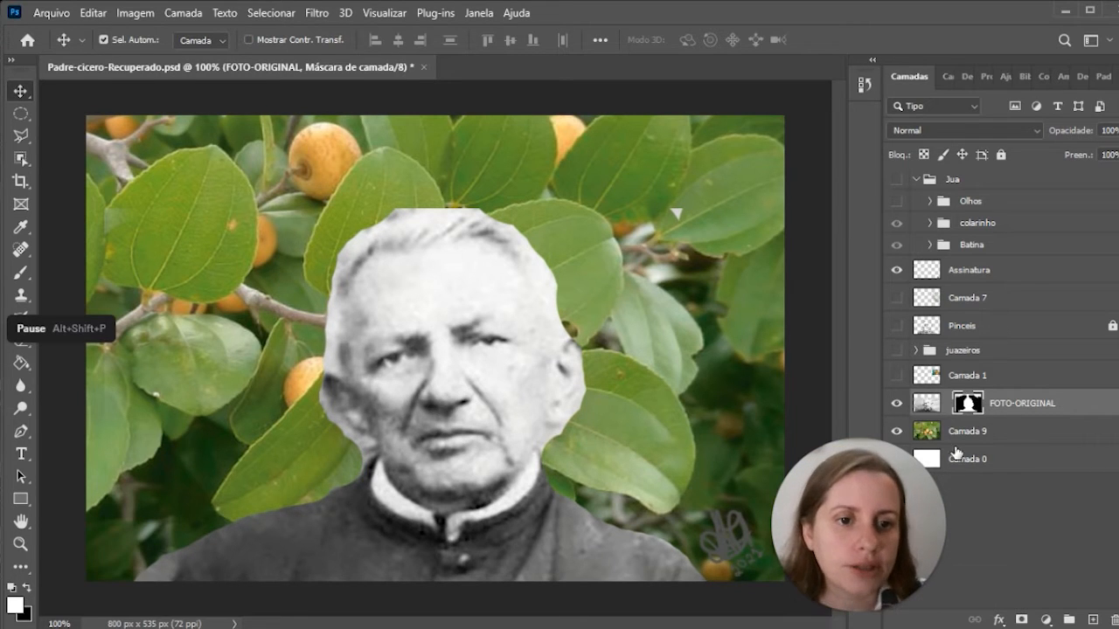
{"action": "left_click", "coordinate": [1004, 522]}
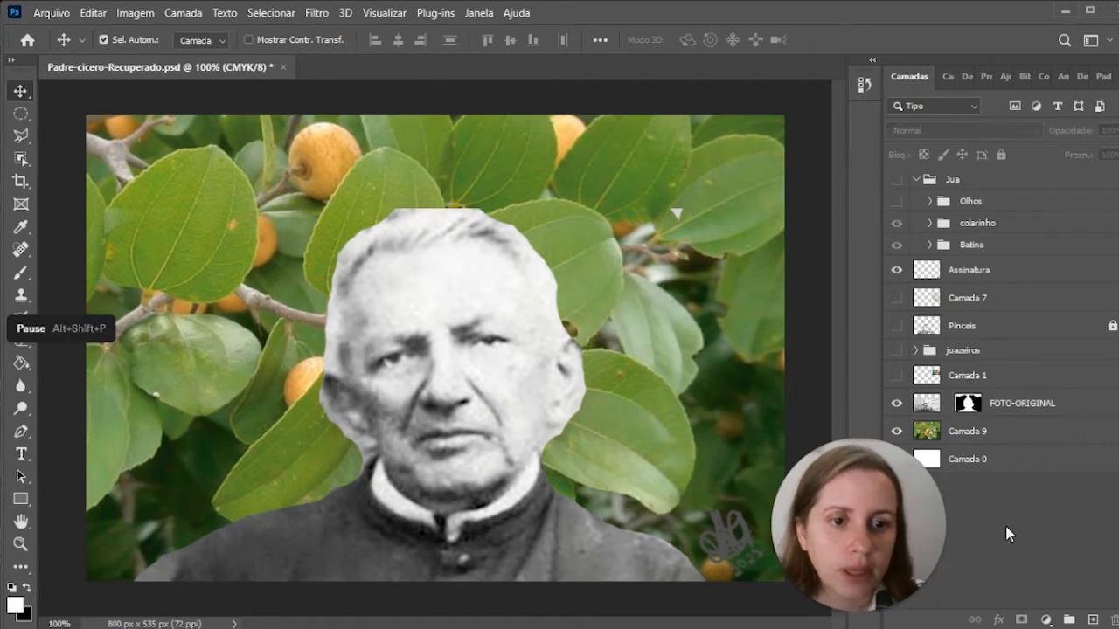
Add the horizontal text "JUZEIRO DO NORTE" in white as a new text layer over the leaves beside the priest
{"action": "left_click", "coordinate": [20, 454]}
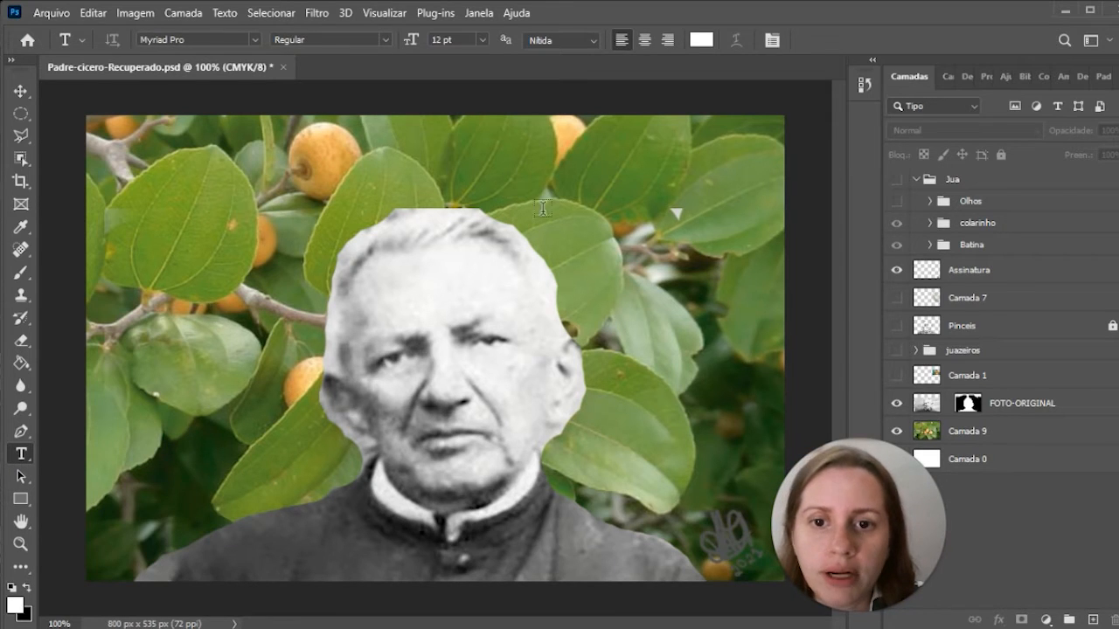
{"action": "left_click", "coordinate": [217, 346]}
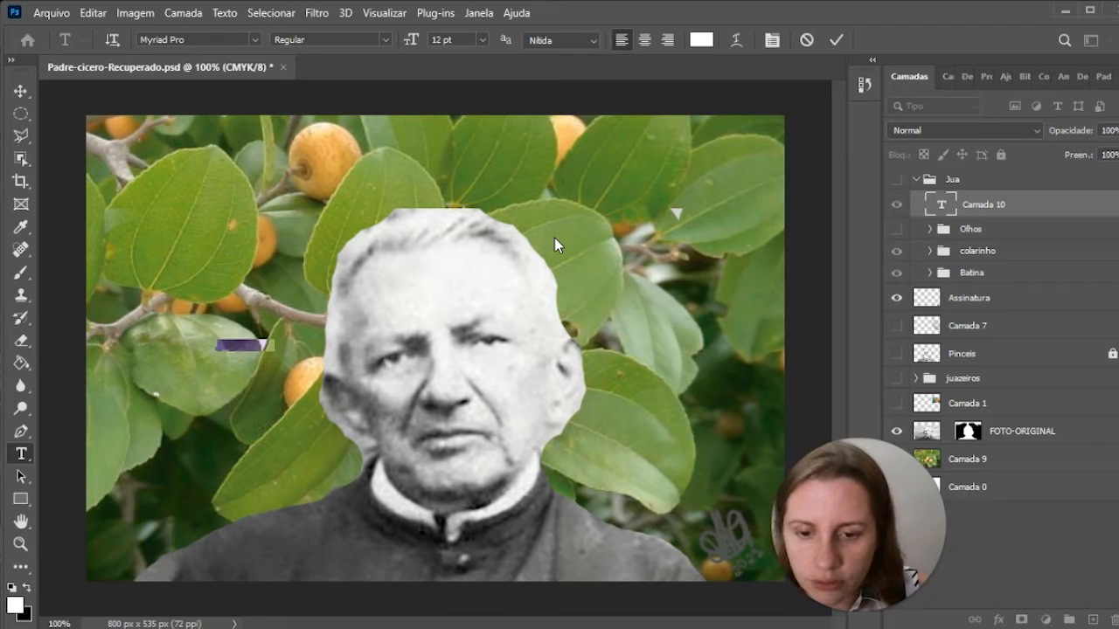
{"action": "key", "text": "BackSpace"}
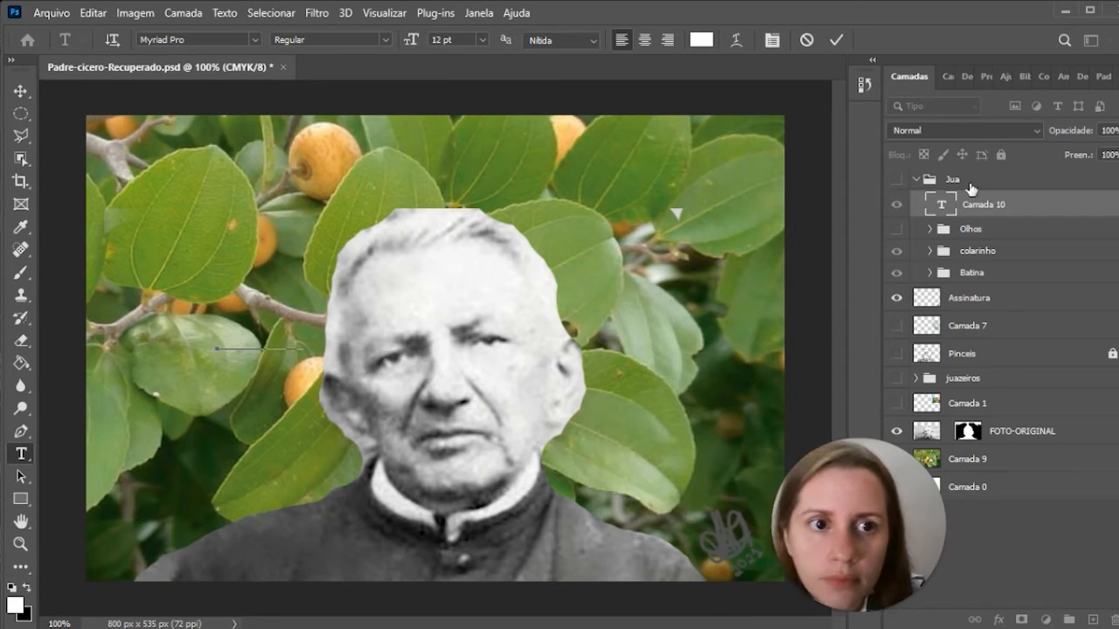
Move the text layer out of the hidden Jua group, placing it directly above the Assinatura layer
{"action": "left_click", "coordinate": [896, 211]}
{"action": "left_click", "coordinate": [896, 212]}
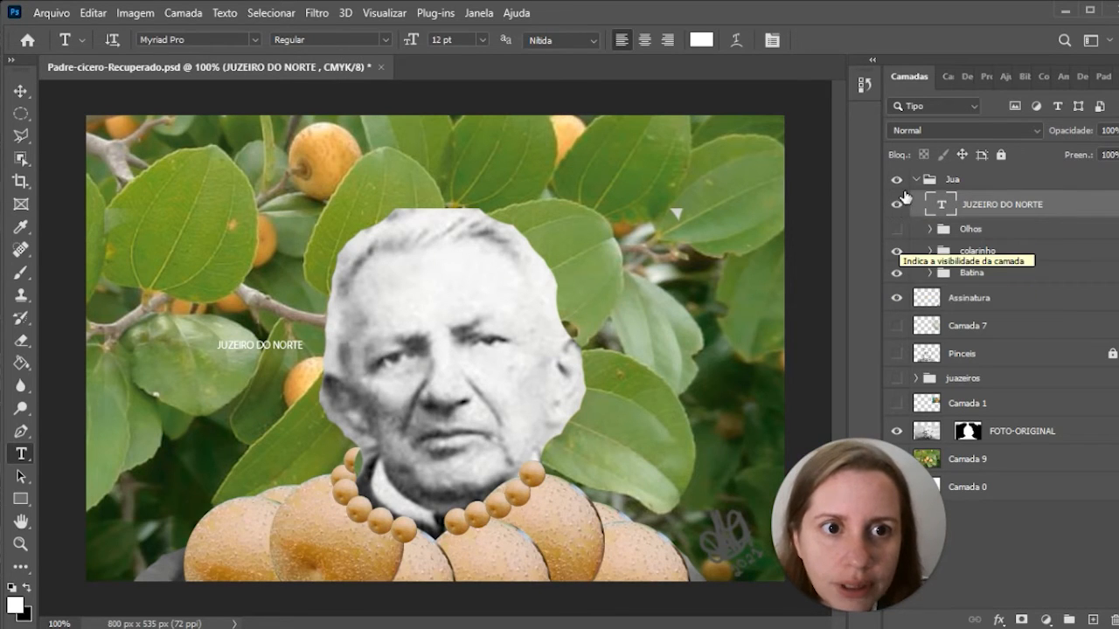
{"action": "left_click", "coordinate": [896, 181]}
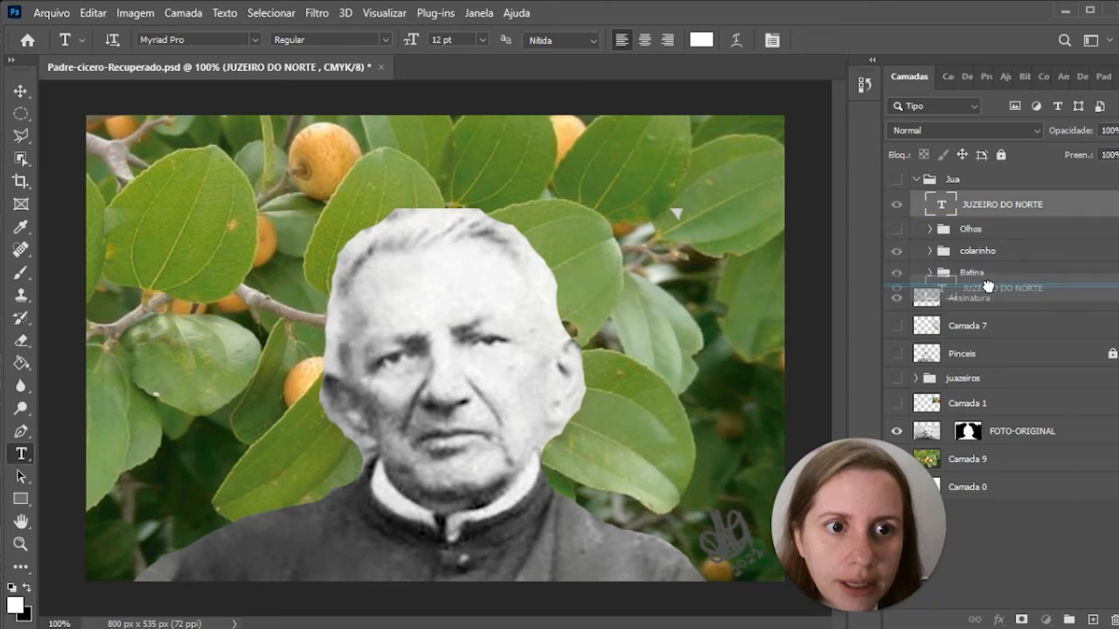
{"action": "left_click_drag", "start_coordinate": [883, 297], "coordinate": [884, 294]}
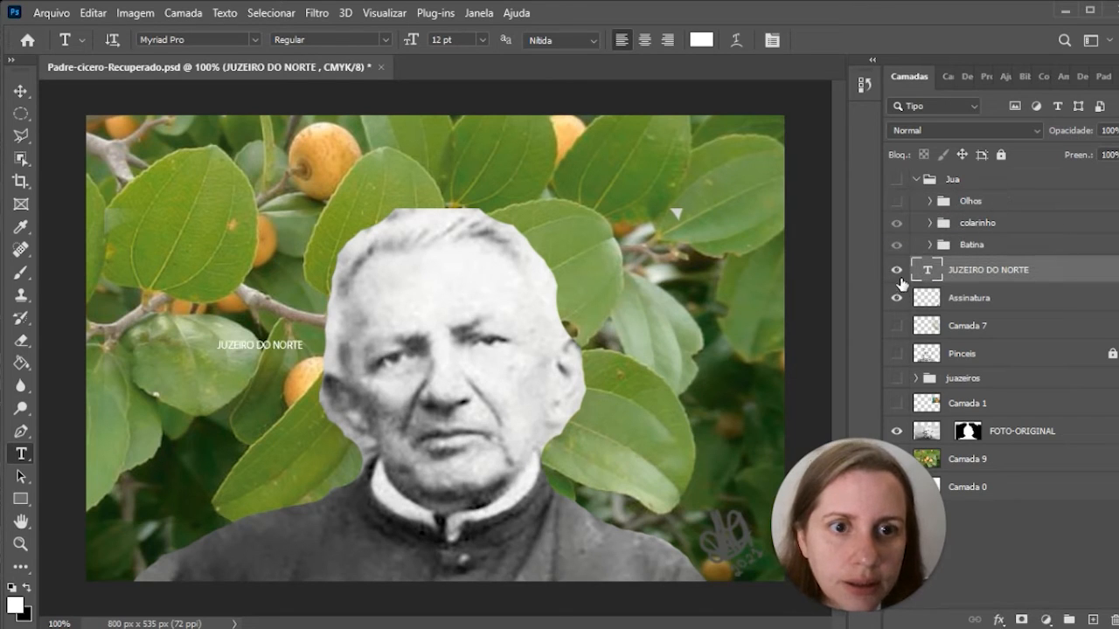
Select the words JUZEIRO DO NORTE and set their font size to 48 pt
{"action": "left_click", "coordinate": [299, 347]}
{"action": "left_click_drag", "start_coordinate": [291, 348], "coordinate": [207, 348]}
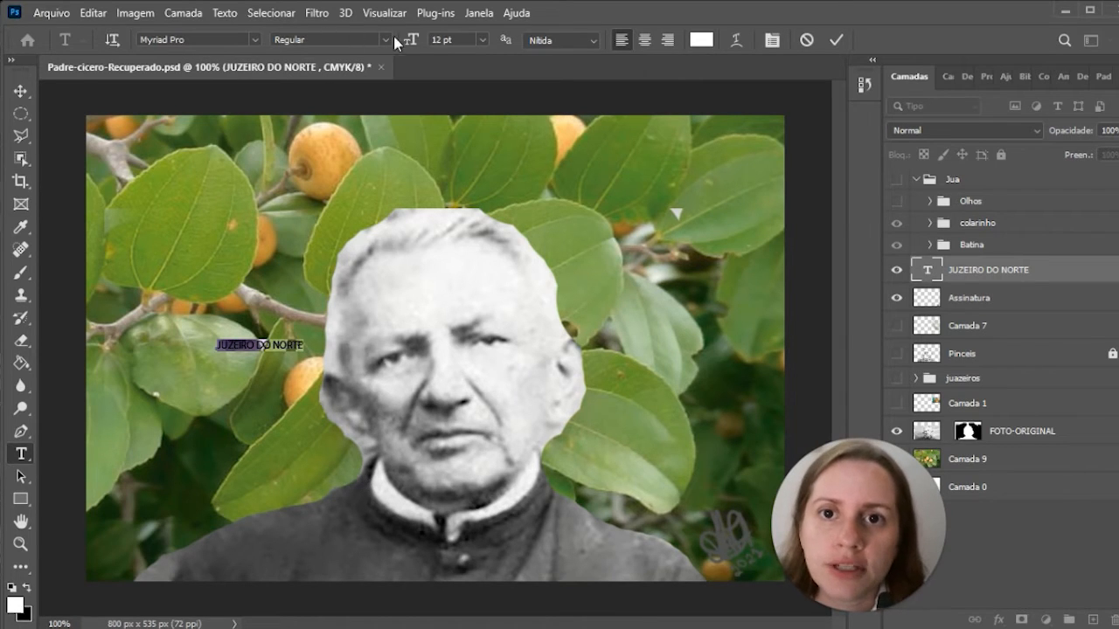
{"action": "left_click", "coordinate": [484, 40]}
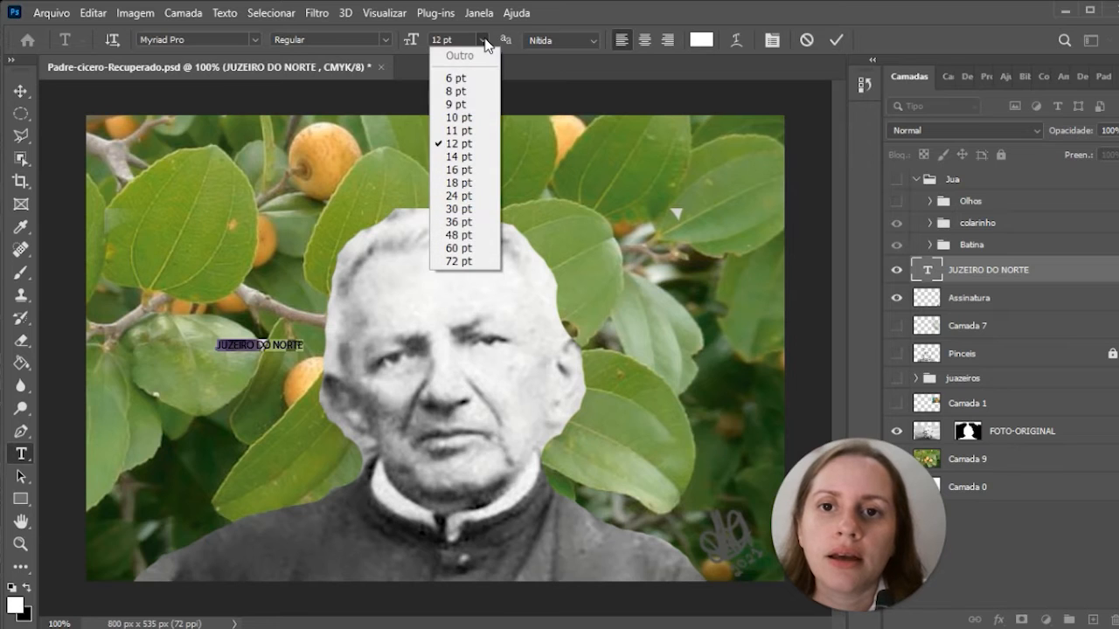
{"action": "left_click", "coordinate": [450, 235]}
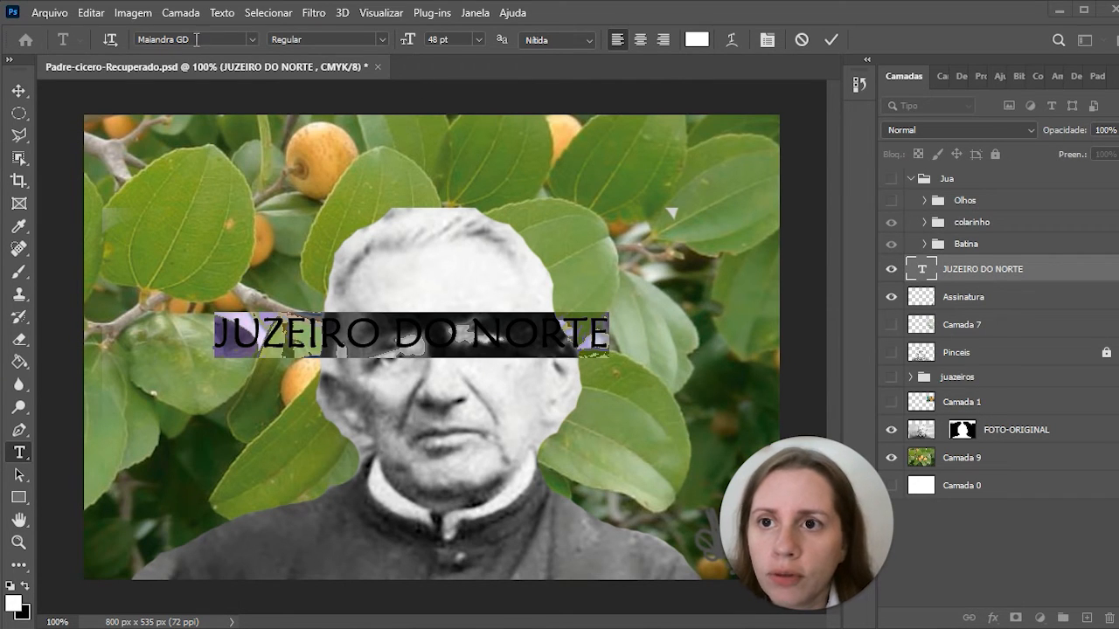
Try the MV Boli font on the selected text, and change the typeface to Broadway
{"action": "left_click", "coordinate": [253, 39]}
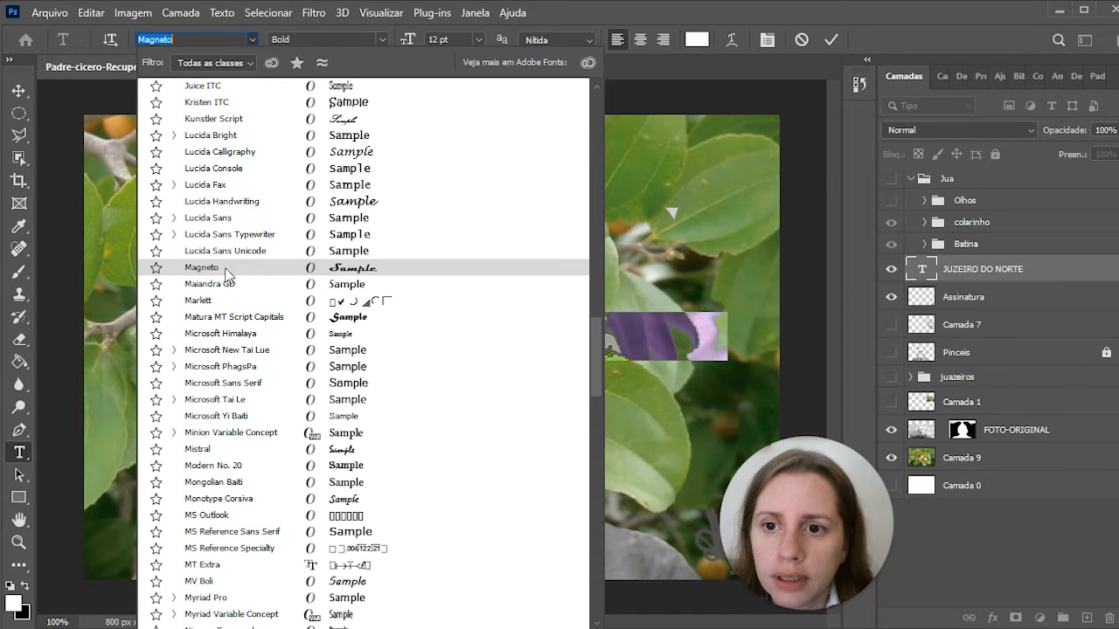
{"action": "left_click", "coordinate": [348, 585]}
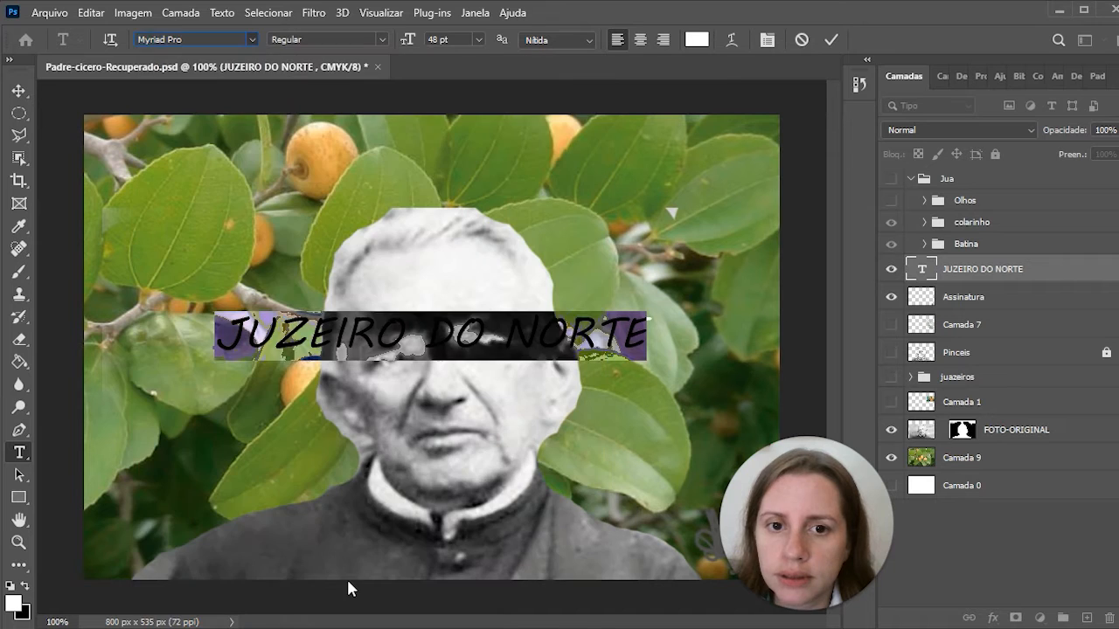
{"action": "left_click", "coordinate": [252, 41]}
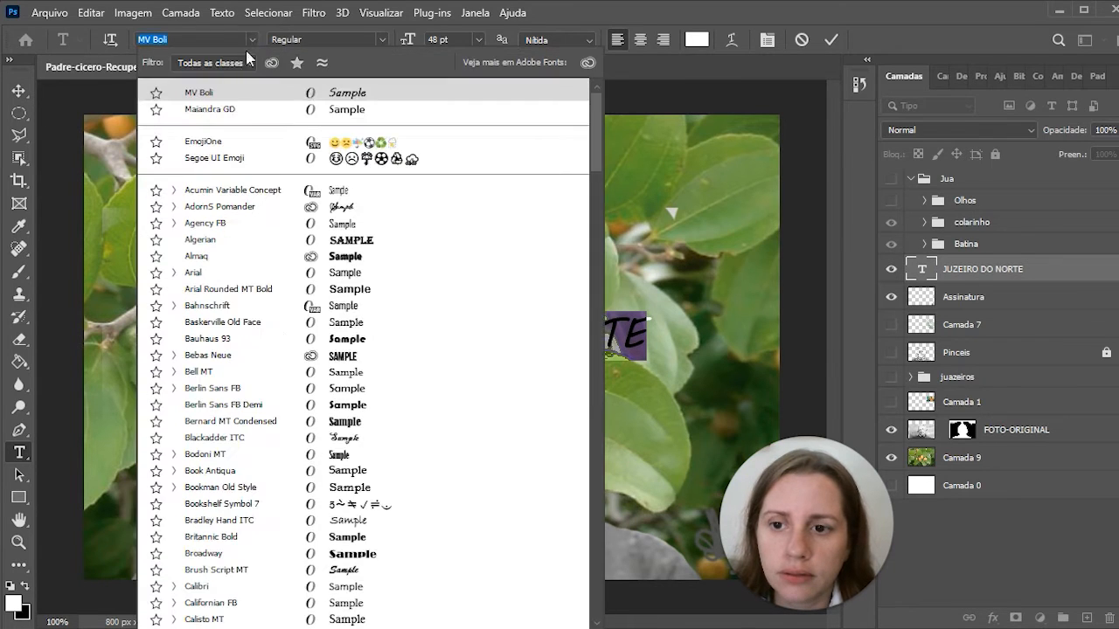
{"action": "scroll", "coordinate": [255, 529], "scroll_direction": "down", "scroll_amount": 2}
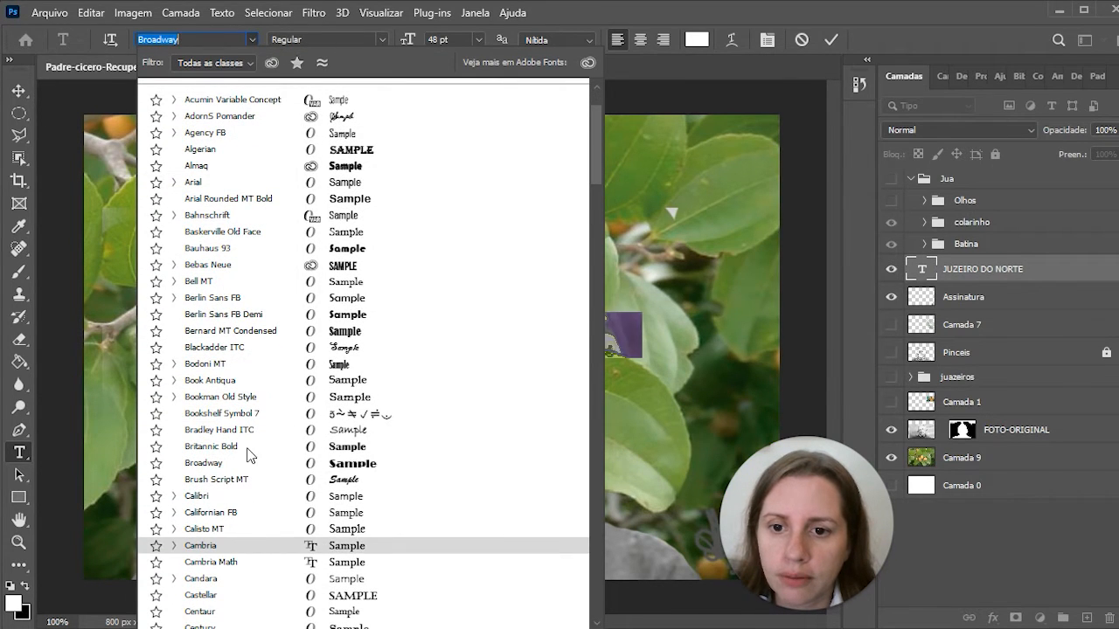
{"action": "left_click", "coordinate": [234, 465]}
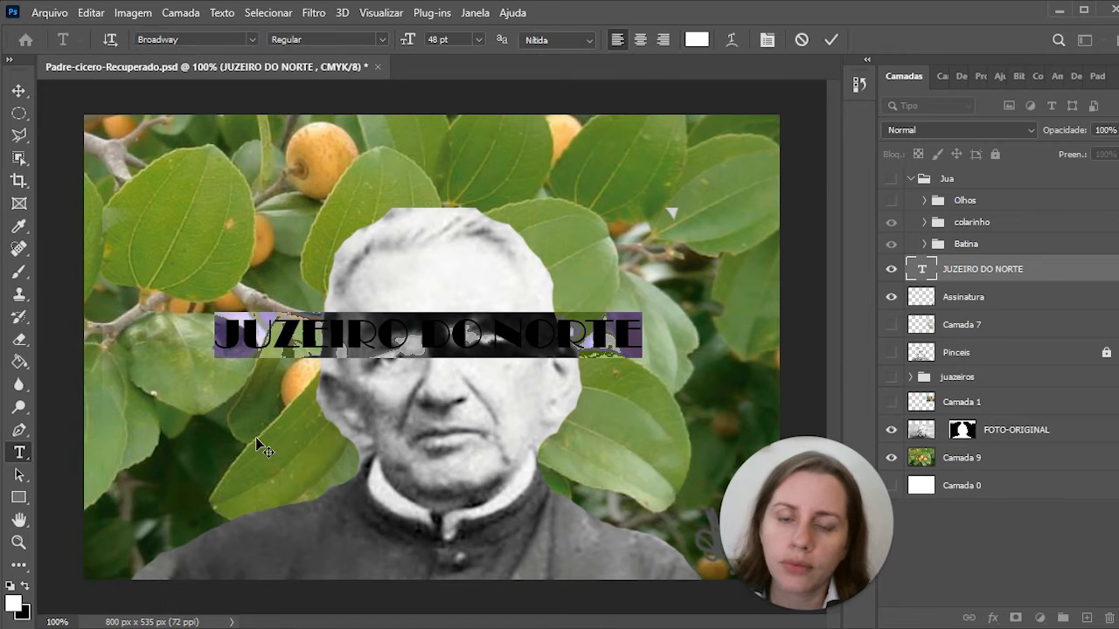
Enlarge the text to 72 pt and position it across the priest's forehead, committing the text edit
{"action": "left_click", "coordinate": [479, 41]}
{"action": "left_click", "coordinate": [456, 262]}
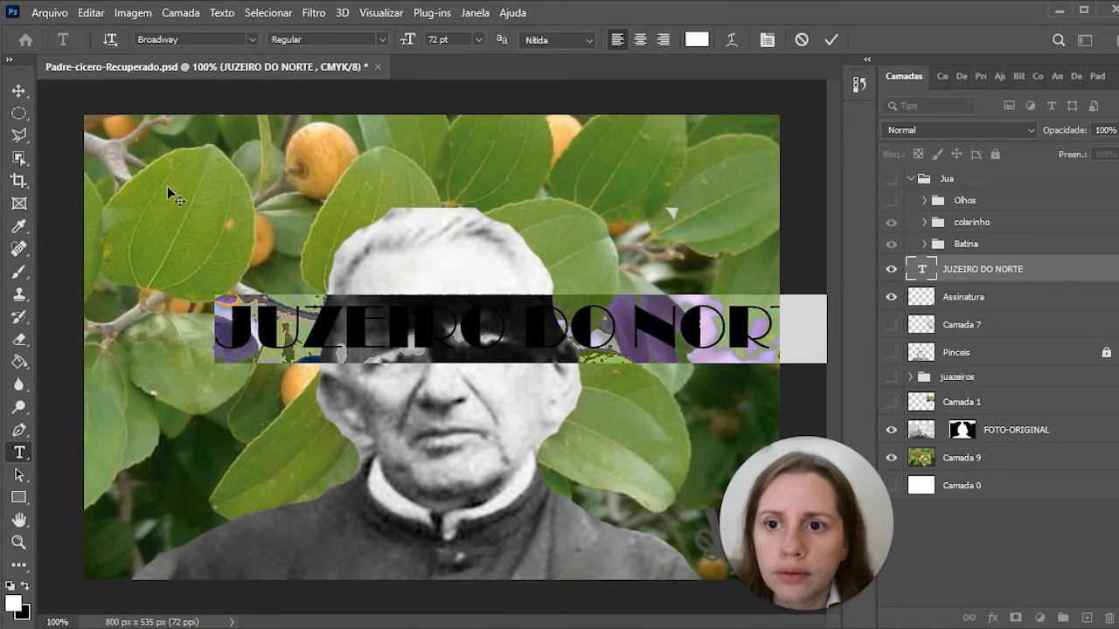
{"action": "left_click_drag", "start_coordinate": [249, 207], "coordinate": [170, 154]}
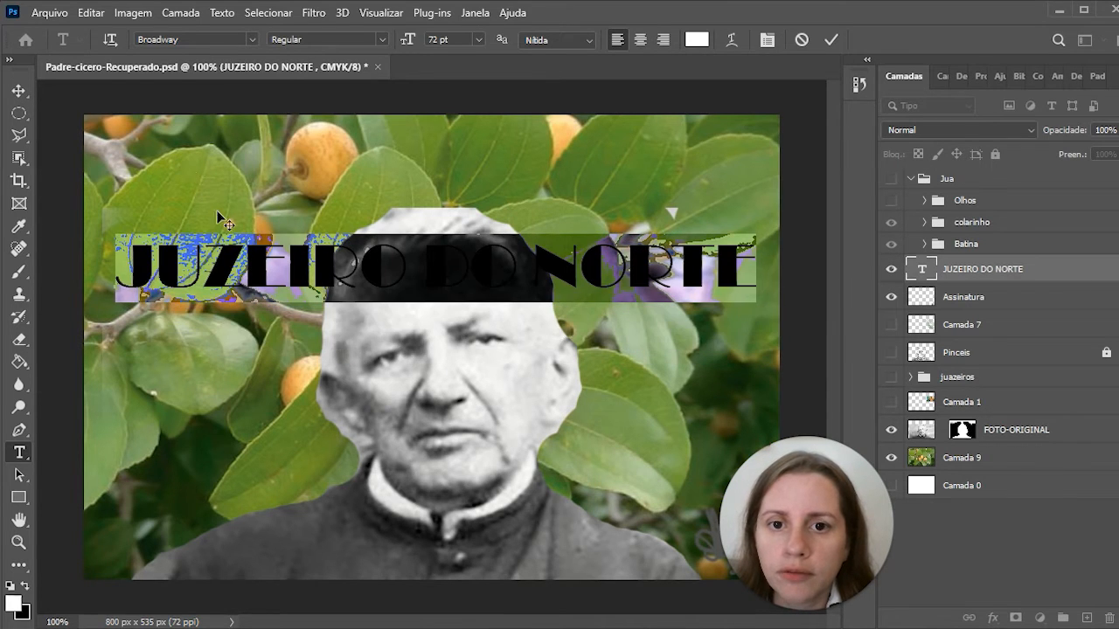
{"action": "left_click_drag", "start_coordinate": [318, 215], "coordinate": [330, 216]}
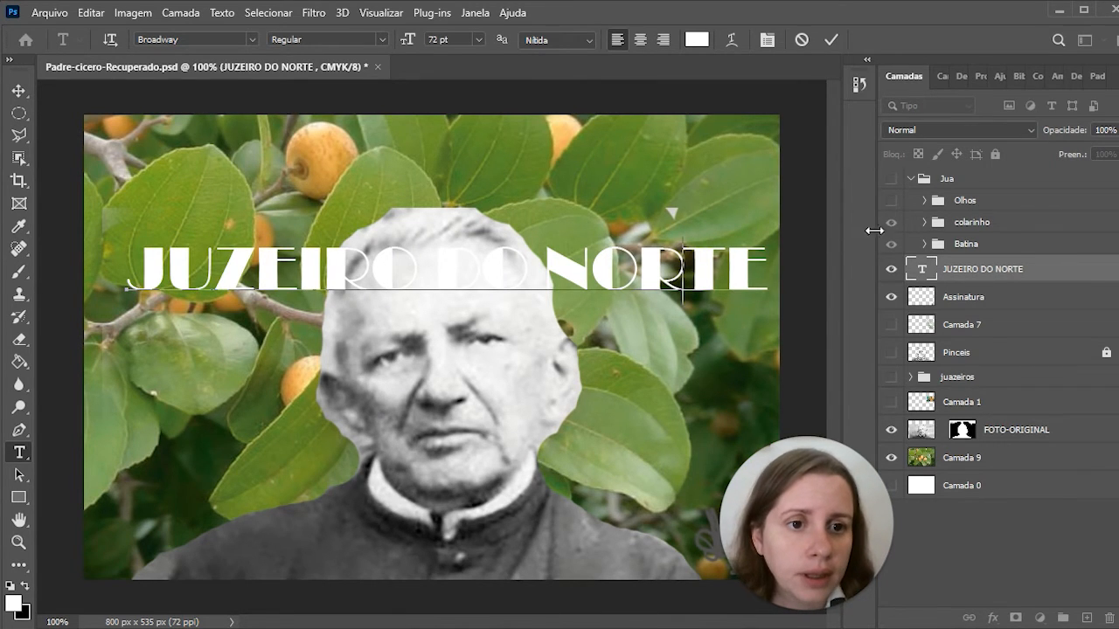
{"action": "left_click", "coordinate": [957, 271]}
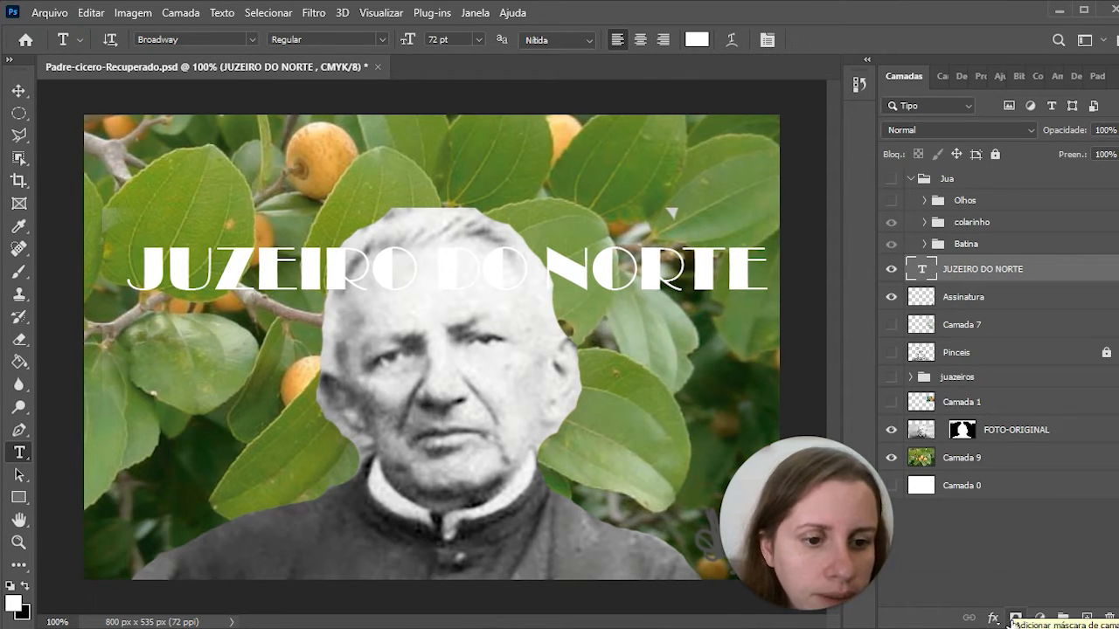
Add a layer mask to the text layer and paint out the letters that cover the priest's head
{"action": "left_click", "coordinate": [1015, 618]}
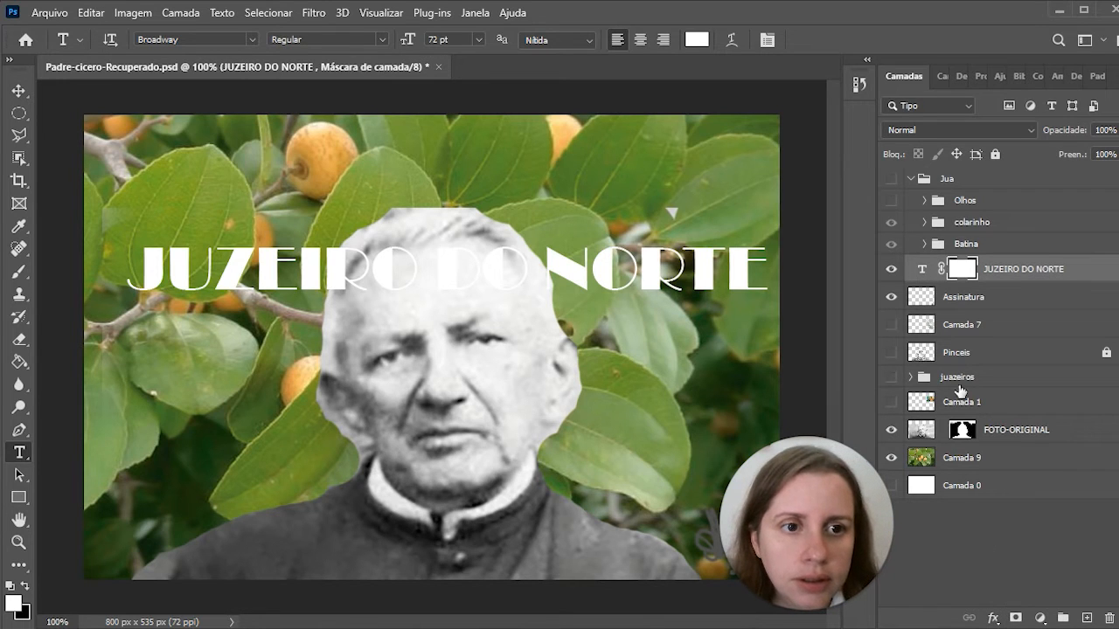
{"action": "left_click", "coordinate": [21, 276]}
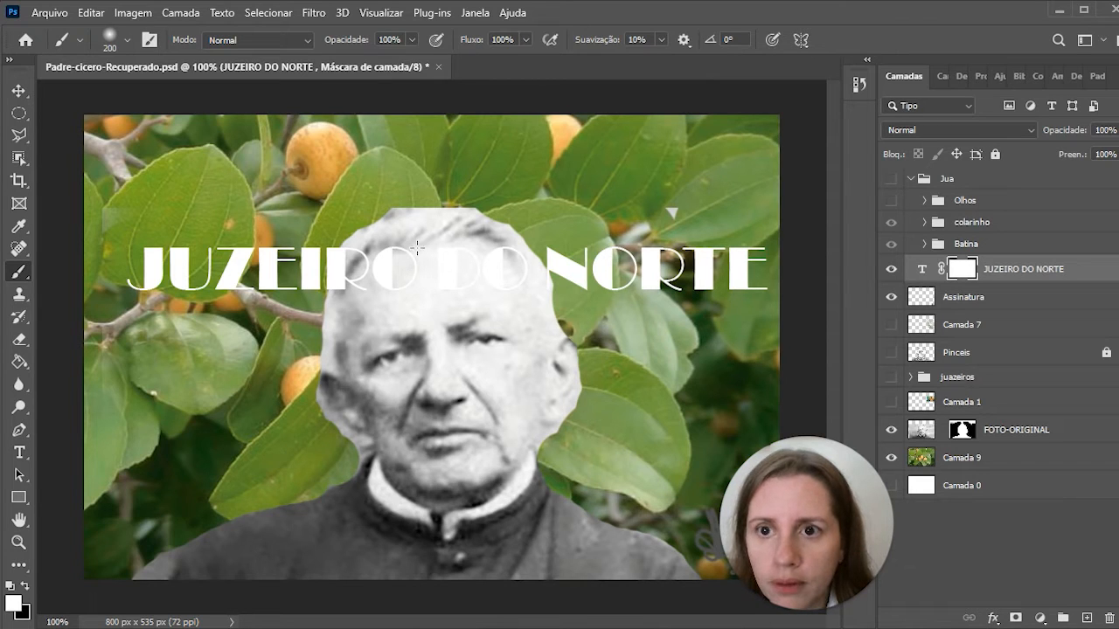
{"action": "left_click", "coordinate": [127, 41]}
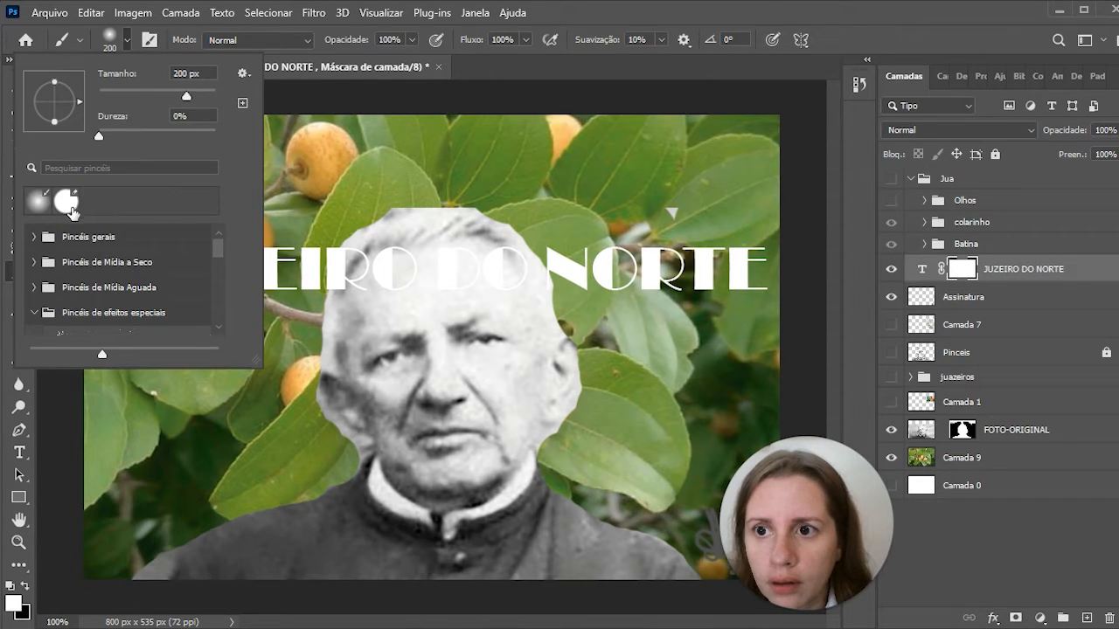
{"action": "left_click", "coordinate": [72, 210]}
{"action": "mouse_move", "coordinate": [525, 278]}
{"action": "left_mouse_down"}
{"action": "mouse_move", "coordinate": [481, 259]}
{"action": "mouse_move", "coordinate": [475, 285]}
{"action": "mouse_move", "coordinate": [514, 280]}
{"action": "mouse_move", "coordinate": [503, 272]}
{"action": "mouse_move", "coordinate": [523, 263]}
{"action": "mouse_move", "coordinate": [488, 250]}
{"action": "mouse_move", "coordinate": [411, 259]}
{"action": "mouse_move", "coordinate": [390, 297]}
{"action": "mouse_move", "coordinate": [441, 283]}
{"action": "mouse_move", "coordinate": [434, 294]}
{"action": "mouse_move", "coordinate": [401, 274]}
{"action": "mouse_move", "coordinate": [349, 294]}
{"action": "mouse_move", "coordinate": [363, 249]}
{"action": "left_mouse_up"}
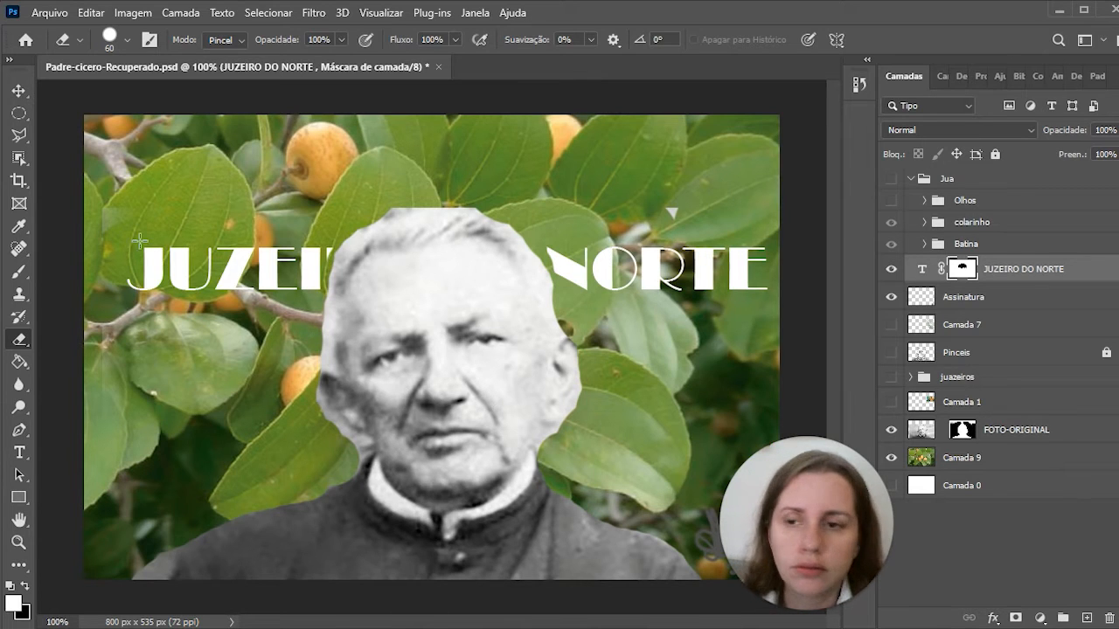
Unlink the text layer's mask, nudge the mask over the head, and move the text alone slightly up and to the left
{"action": "left_click", "coordinate": [18, 91]}
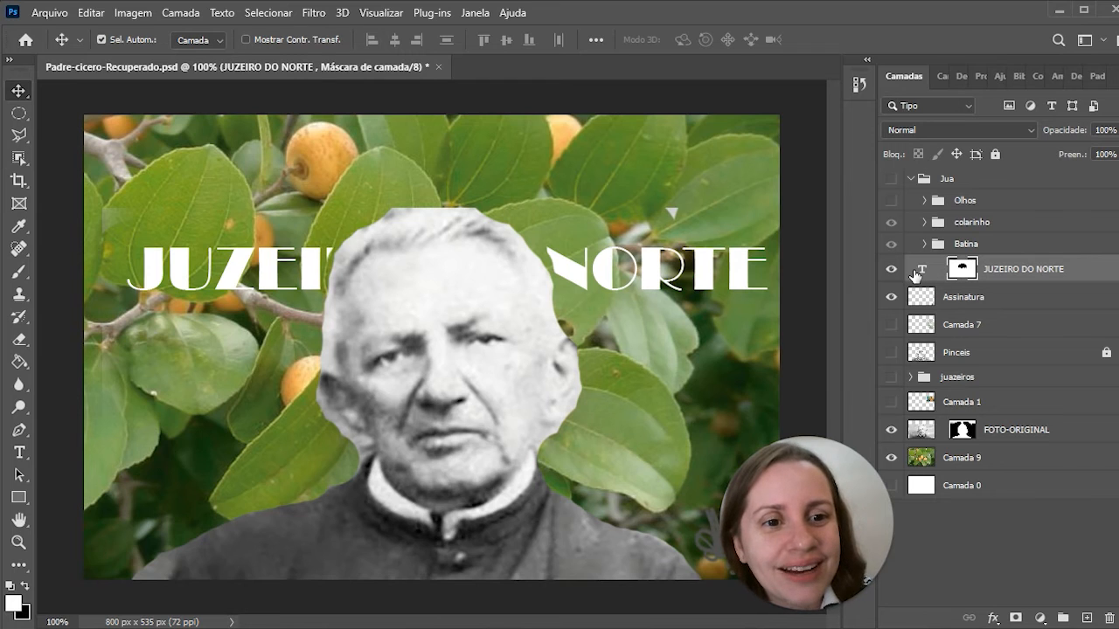
{"action": "mouse_move", "coordinate": [651, 277]}
{"action": "left_mouse_down"}
{"action": "mouse_move", "coordinate": [632, 262]}
{"action": "mouse_move", "coordinate": [586, 269]}
{"action": "mouse_move", "coordinate": [660, 265]}
{"action": "mouse_move", "coordinate": [637, 263]}
{"action": "mouse_move", "coordinate": [648, 260]}
{"action": "left_mouse_up"}
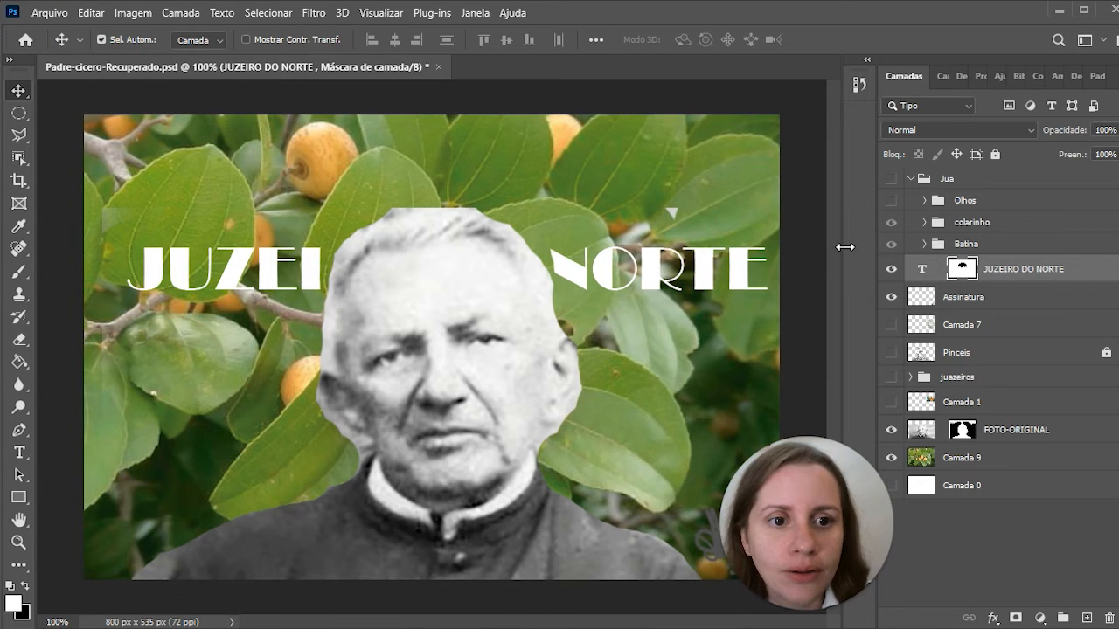
{"action": "left_click", "coordinate": [922, 270]}
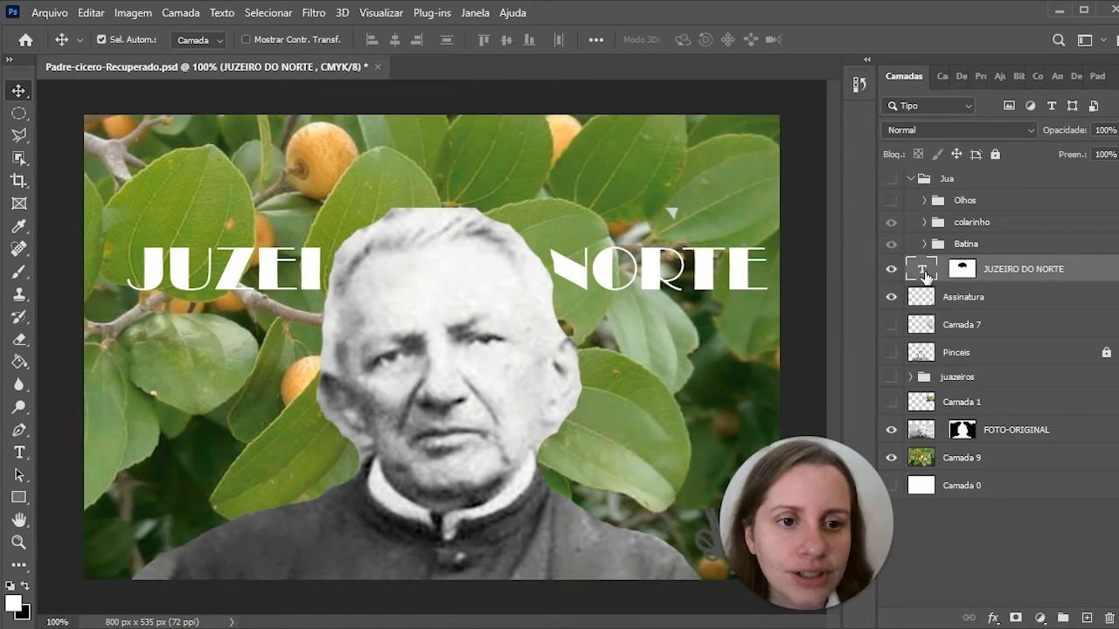
{"action": "left_click_drag", "start_coordinate": [715, 262], "coordinate": [686, 259]}
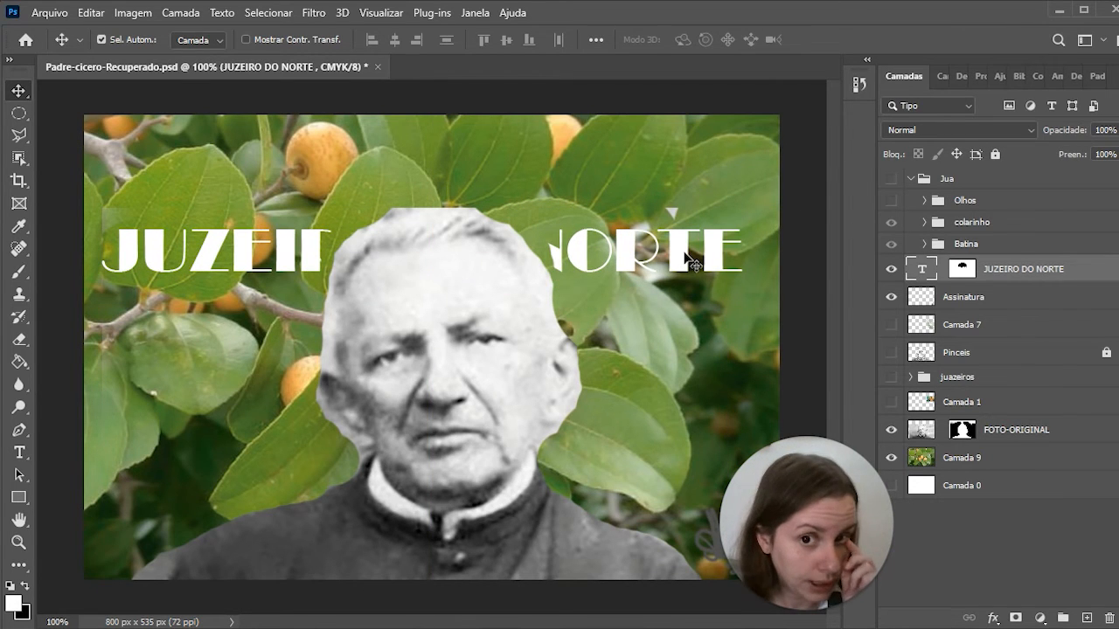
Realign the text layer's mask with the priest's head, and raise the text alone to the top of his head
{"action": "left_click", "coordinate": [965, 270]}
{"action": "left_click_drag", "start_coordinate": [425, 251], "coordinate": [434, 262]}
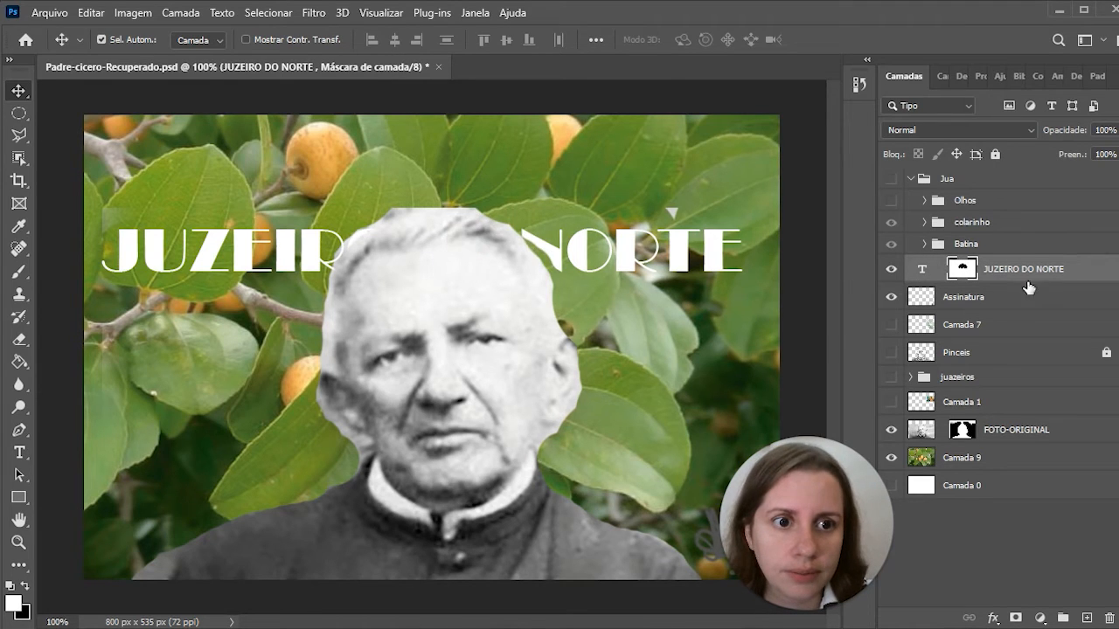
{"action": "left_click", "coordinate": [921, 271]}
{"action": "left_click_drag", "start_coordinate": [586, 256], "coordinate": [615, 242]}
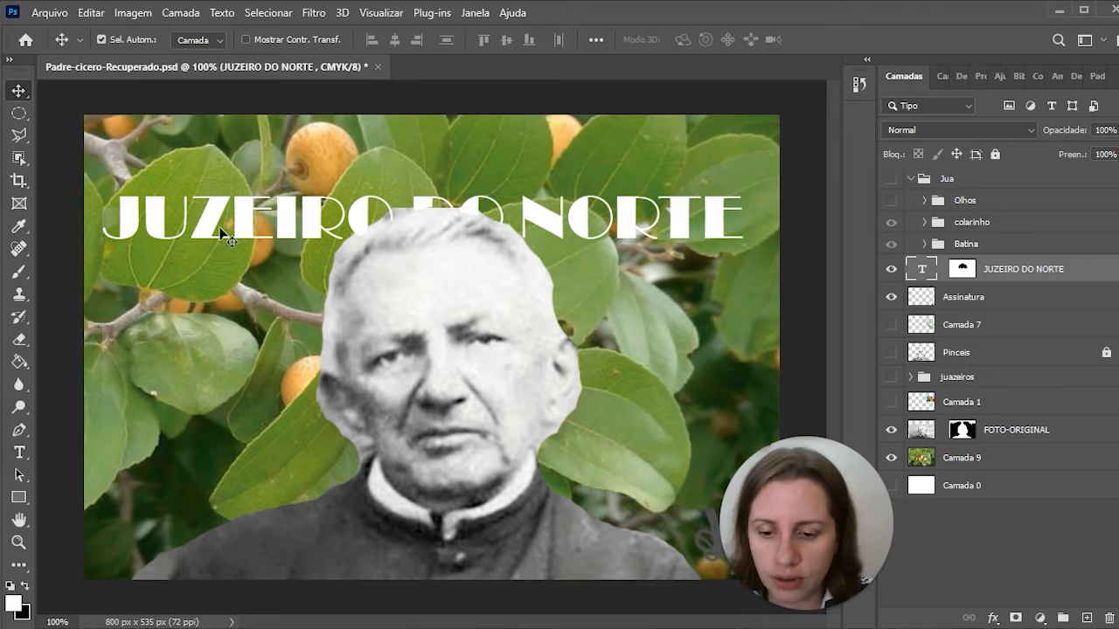
Stretch the text's height to about 174% with Free Transform and lower it slightly so it passes behind the priest's head
{"action": "key", "text": "ctrl+t"}
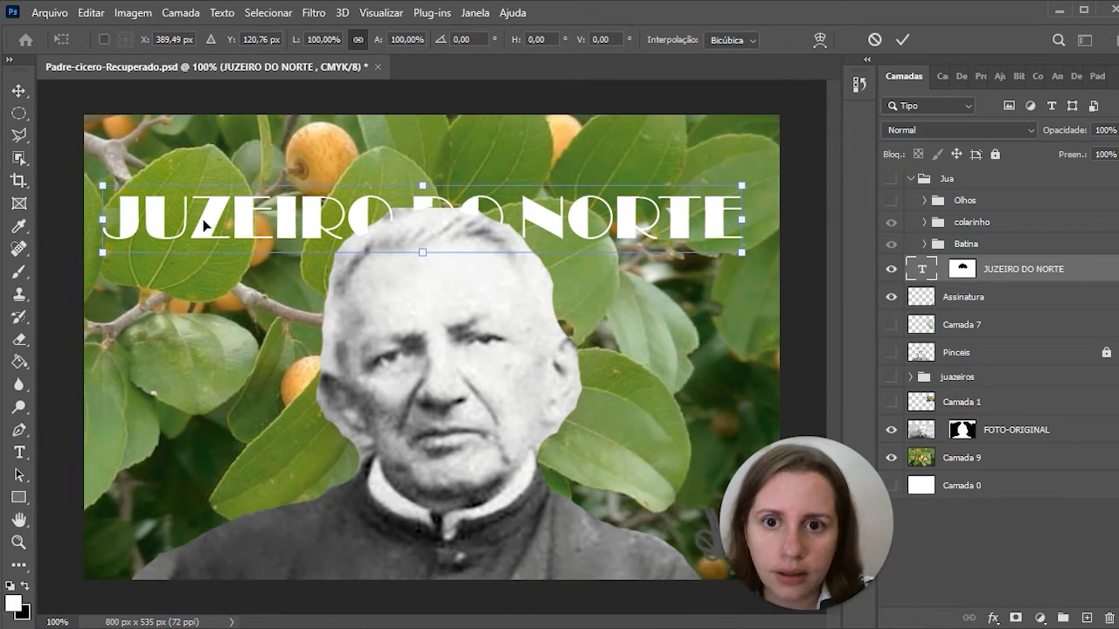
{"action": "mouse_move", "coordinate": [424, 182]}
{"action": "left_mouse_down"}
{"action": "mouse_move", "coordinate": [419, 137]}
{"action": "mouse_move", "coordinate": [398, 194]}
{"action": "mouse_move", "coordinate": [417, 168]}
{"action": "mouse_move", "coordinate": [413, 182]}
{"action": "left_mouse_up"}
{"action": "left_click_drag", "start_coordinate": [420, 166], "coordinate": [420, 136]}
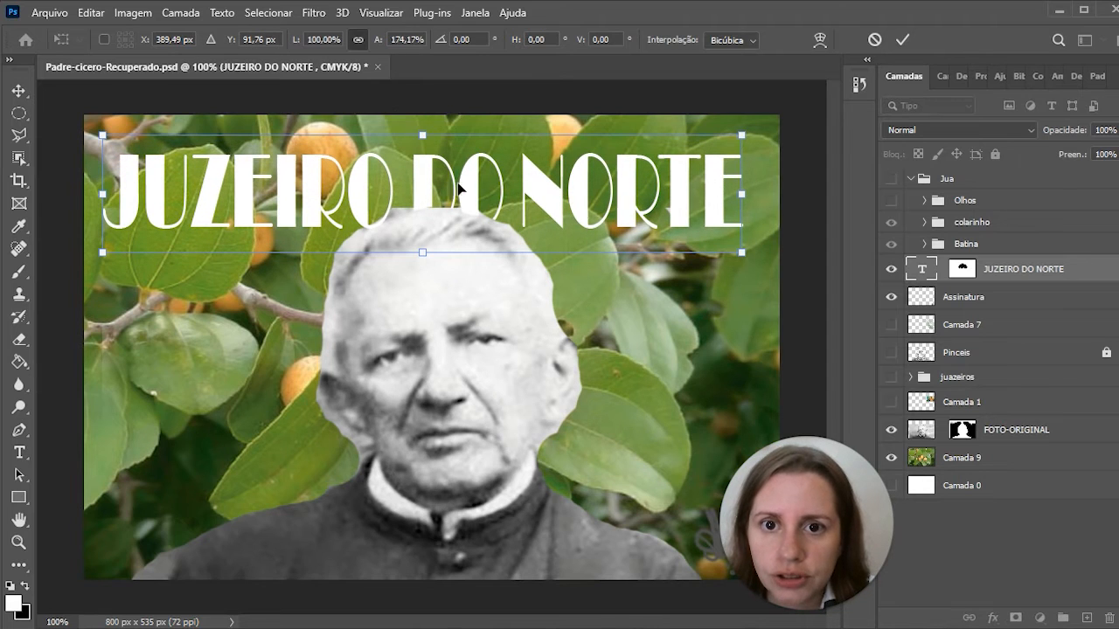
{"action": "key", "text": "Return"}
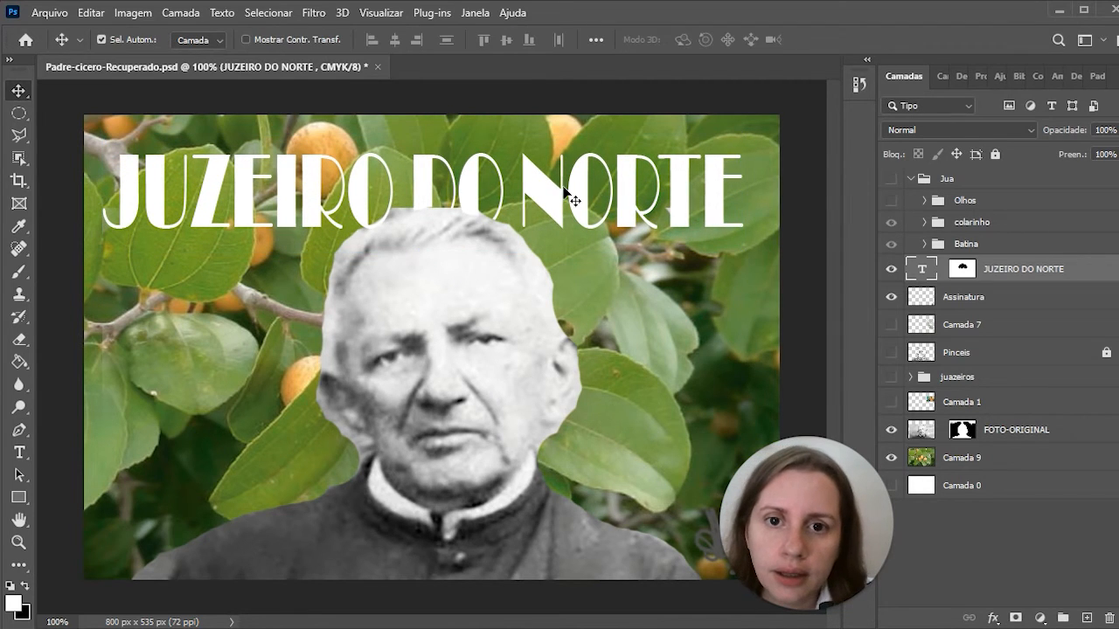
{"action": "left_click_drag", "start_coordinate": [552, 194], "coordinate": [550, 226]}
{"action": "left_click", "coordinate": [612, 335]}
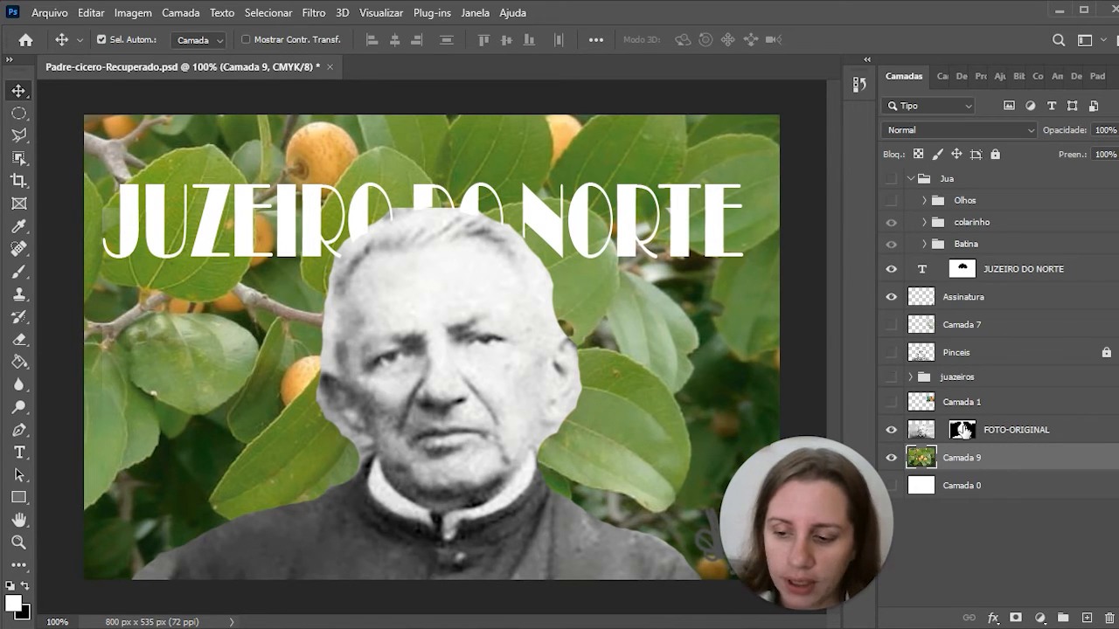
{"action": "key", "text": "ctrl"}
{"action": "left_click", "coordinate": [963, 429], "text": "ctrl"}
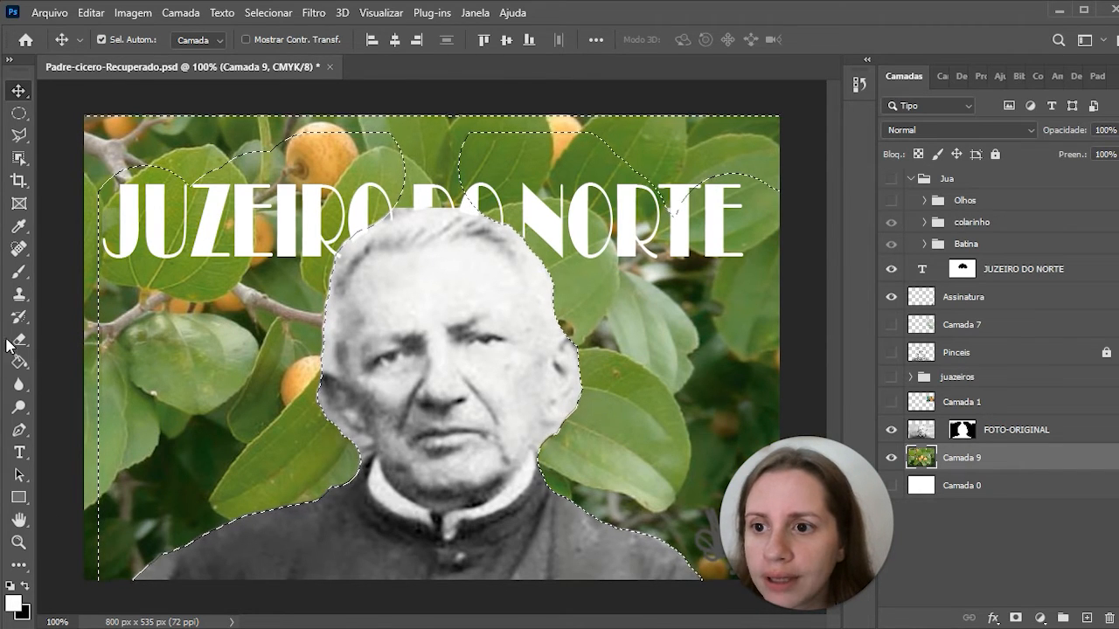
{"action": "left_click", "coordinate": [19, 272]}
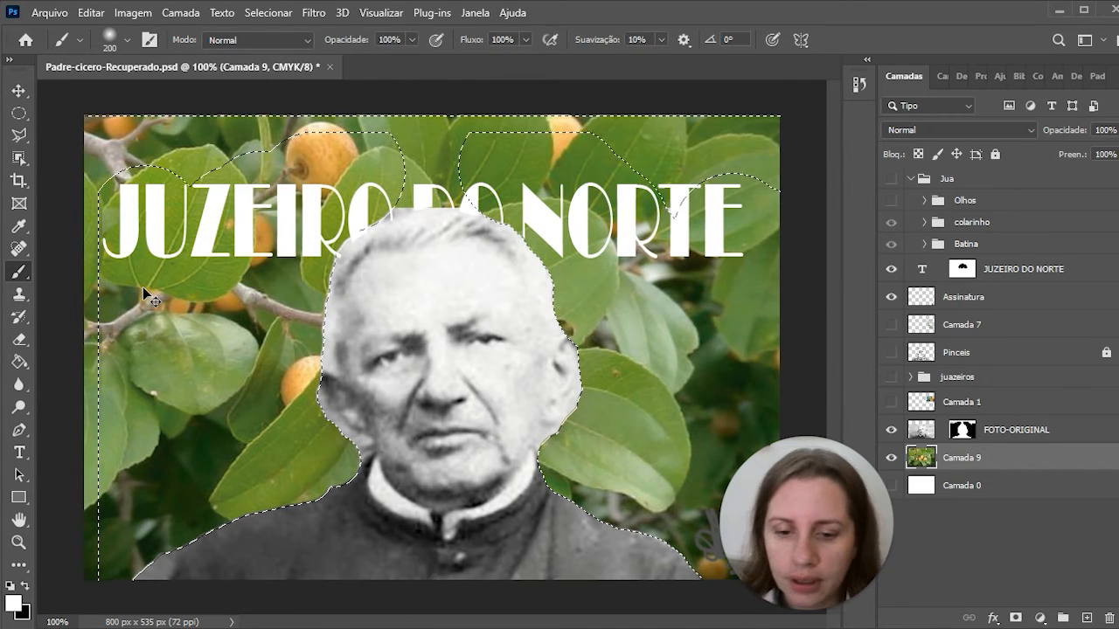
{"action": "key", "text": "ctrl+d"}
Erase the strip above the priest's head on the FOTO-ORIGINAL layer's mask with a hard 60 px eraser
{"action": "left_click", "coordinate": [963, 432]}
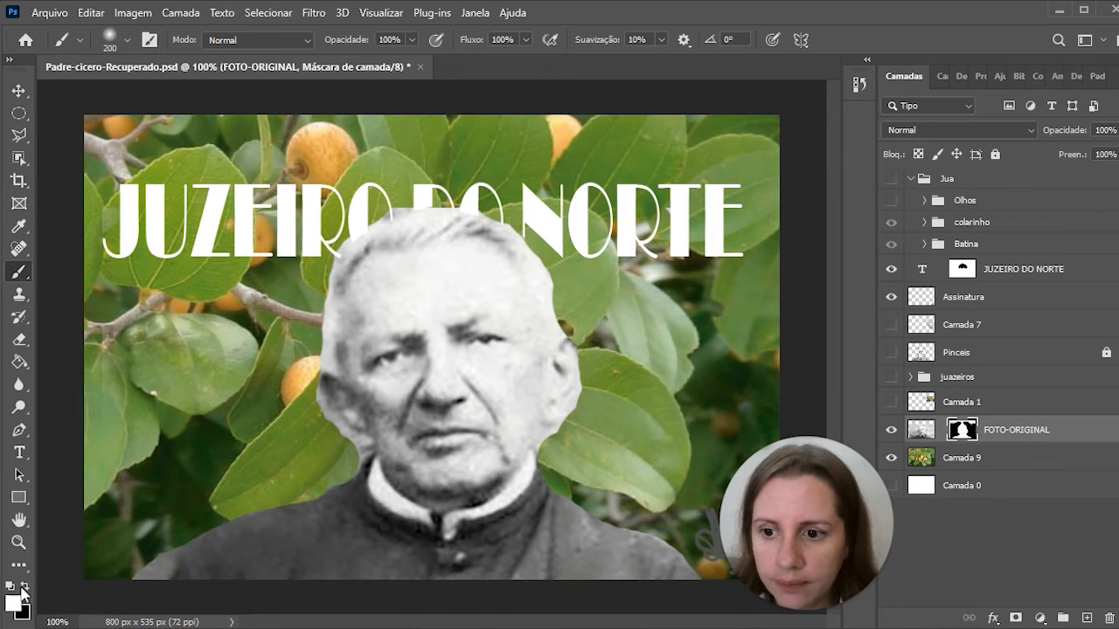
{"action": "left_click", "coordinate": [127, 39]}
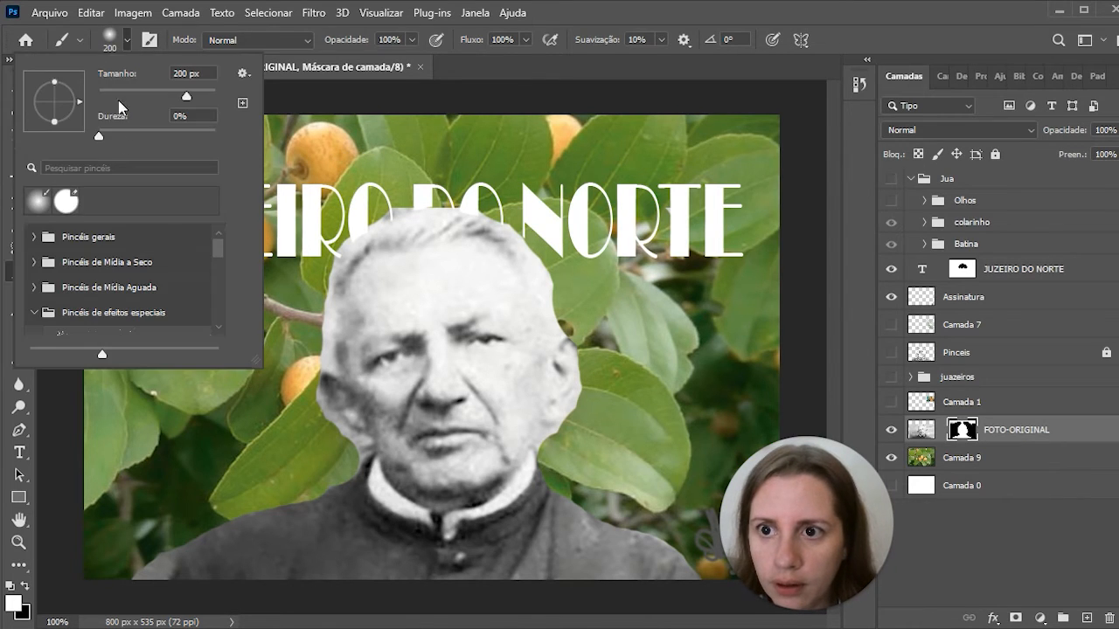
{"action": "key", "text": "e"}
{"action": "left_click", "coordinate": [446, 168]}
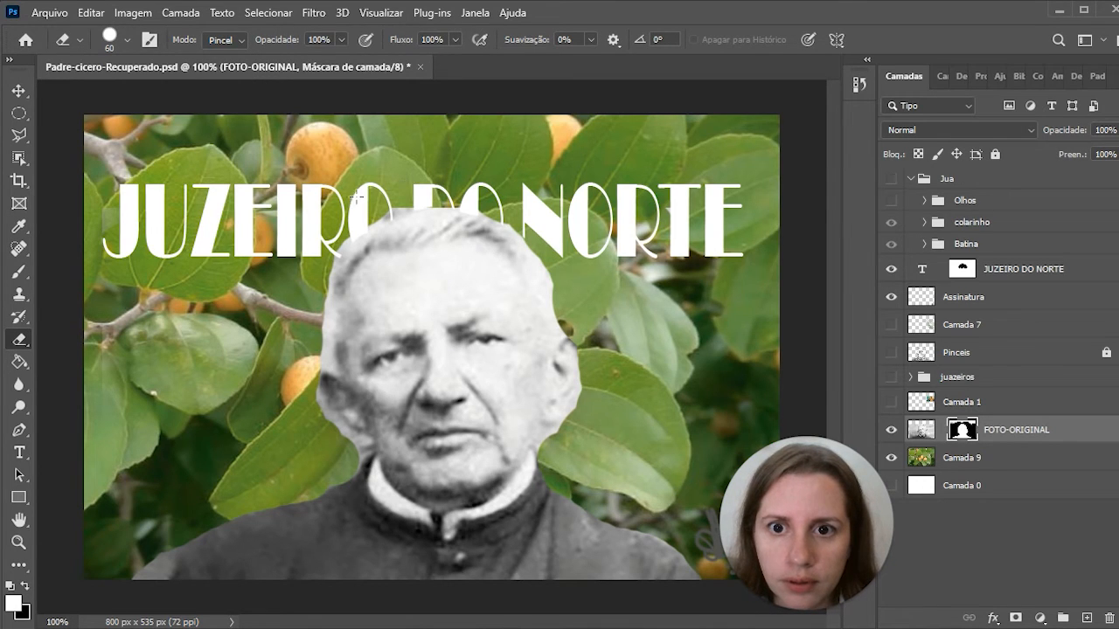
{"action": "left_click_drag", "start_coordinate": [370, 211], "coordinate": [393, 206]}
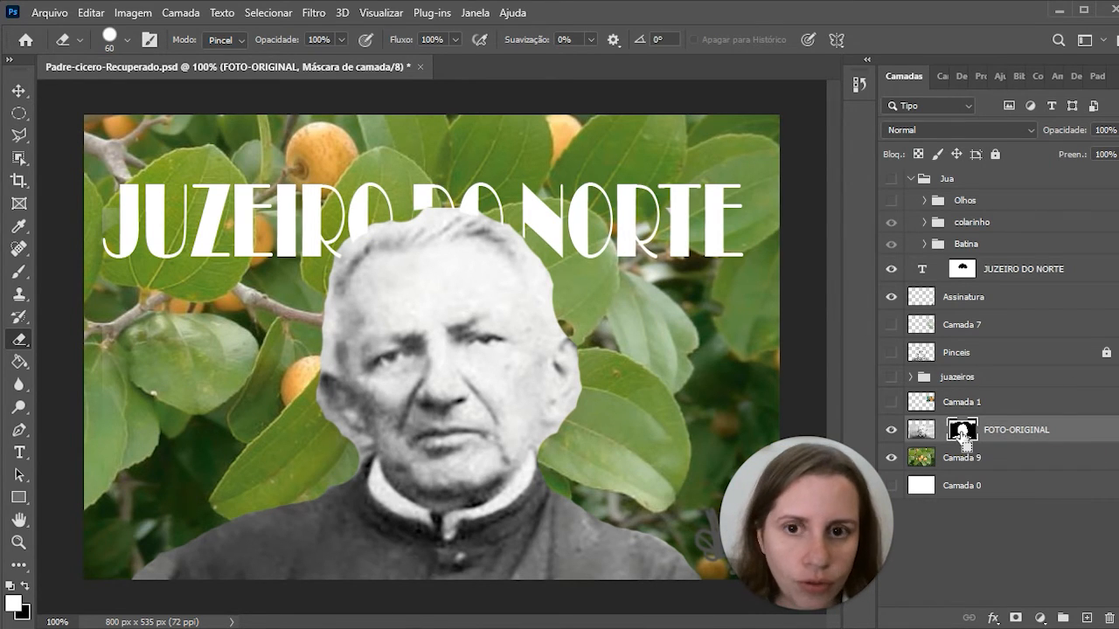
Load the FOTO-ORIGINAL mask as a selection and apply it as a layer mask on Camada 9
{"action": "left_click", "coordinate": [962, 430], "text": "ctrl"}
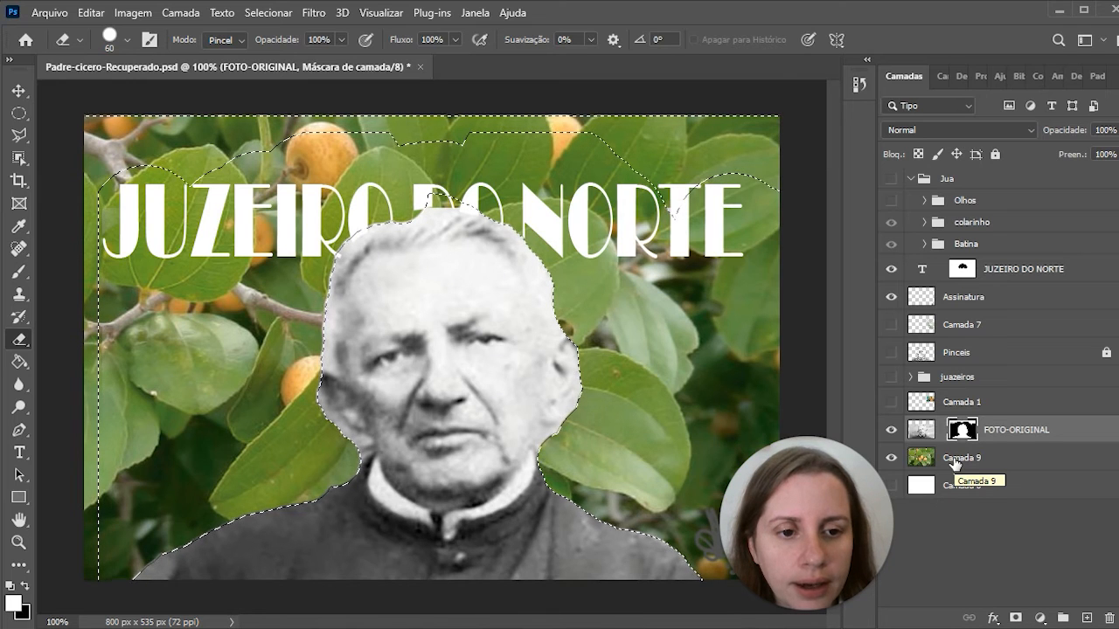
{"action": "left_click", "coordinate": [928, 458]}
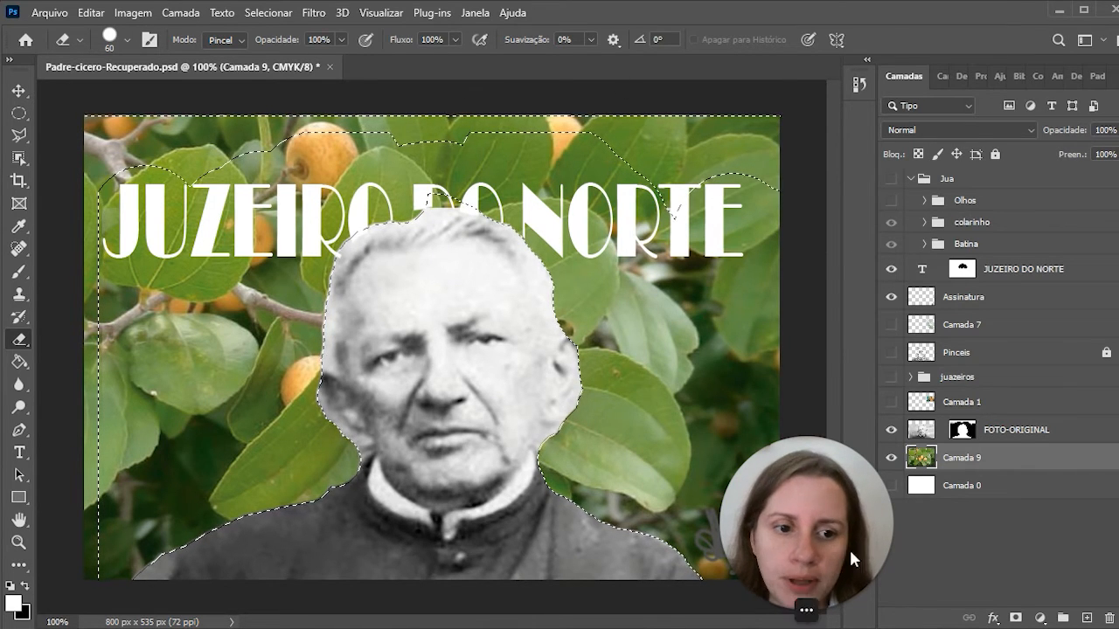
{"action": "left_click", "coordinate": [1016, 618]}
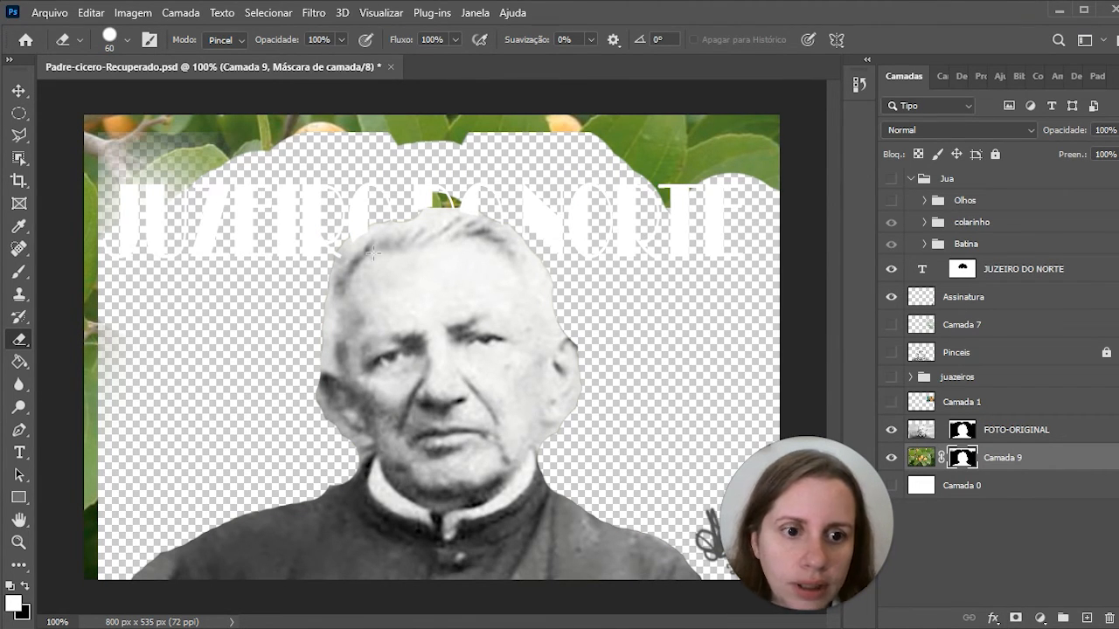
Hide and show the FOTO-ORIGINAL layer to examine the masked leaves of Camada 9 beneath it
{"action": "left_click", "coordinate": [887, 434]}
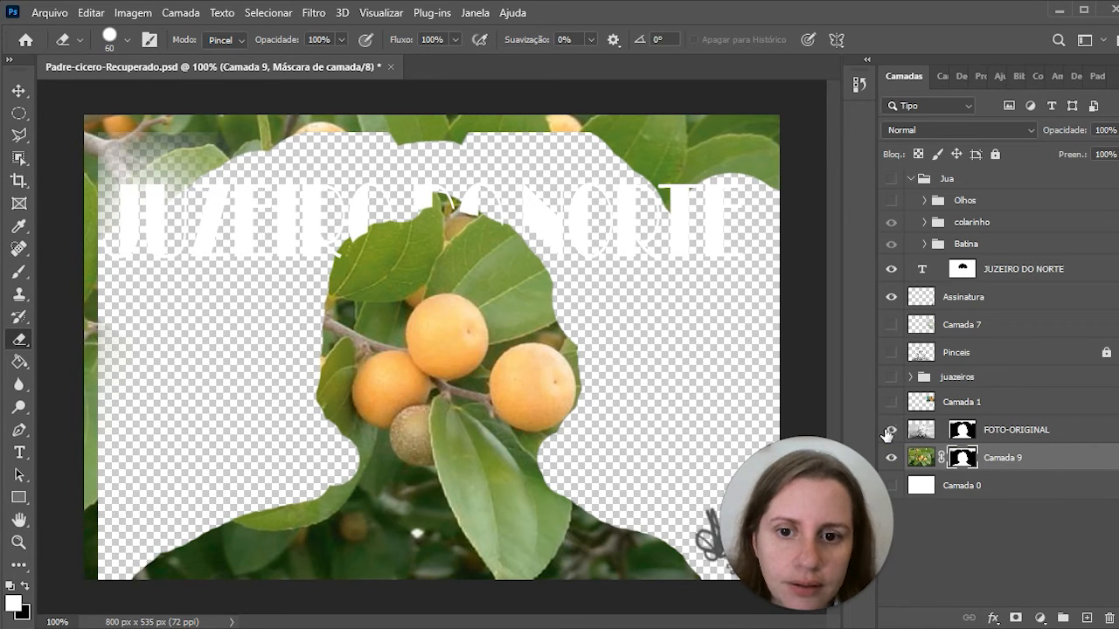
{"action": "left_click", "coordinate": [888, 432]}
{"action": "left_click", "coordinate": [888, 431]}
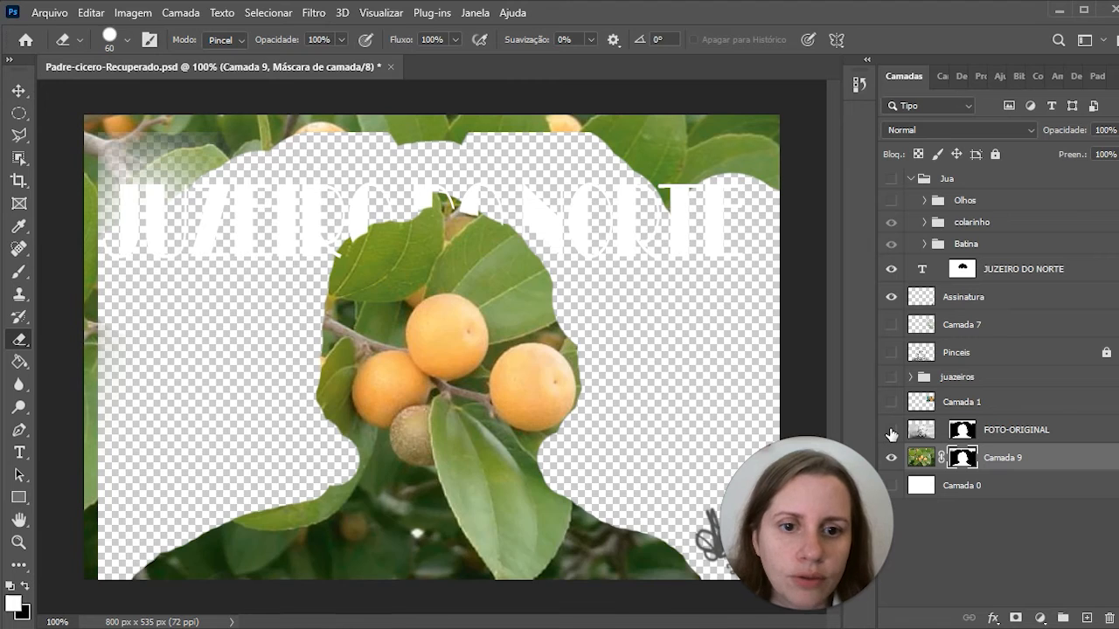
{"action": "left_click", "coordinate": [891, 431]}
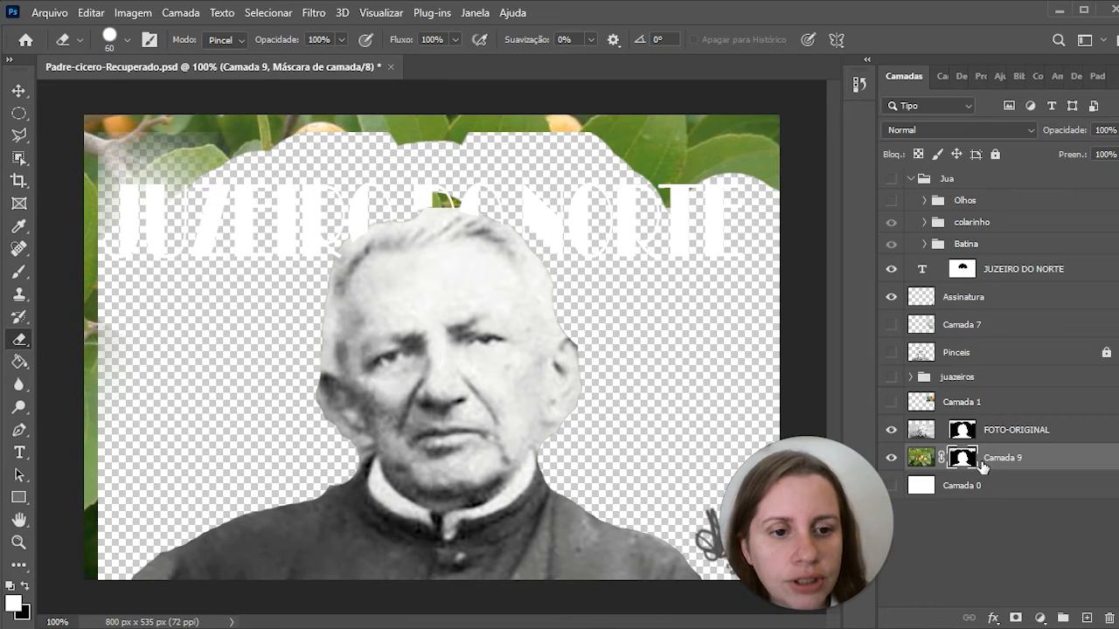
Try revealing leaves beside the priest by erasing with white on the Camada 9 mask, and undo the stroke
{"action": "left_click", "coordinate": [25, 586]}
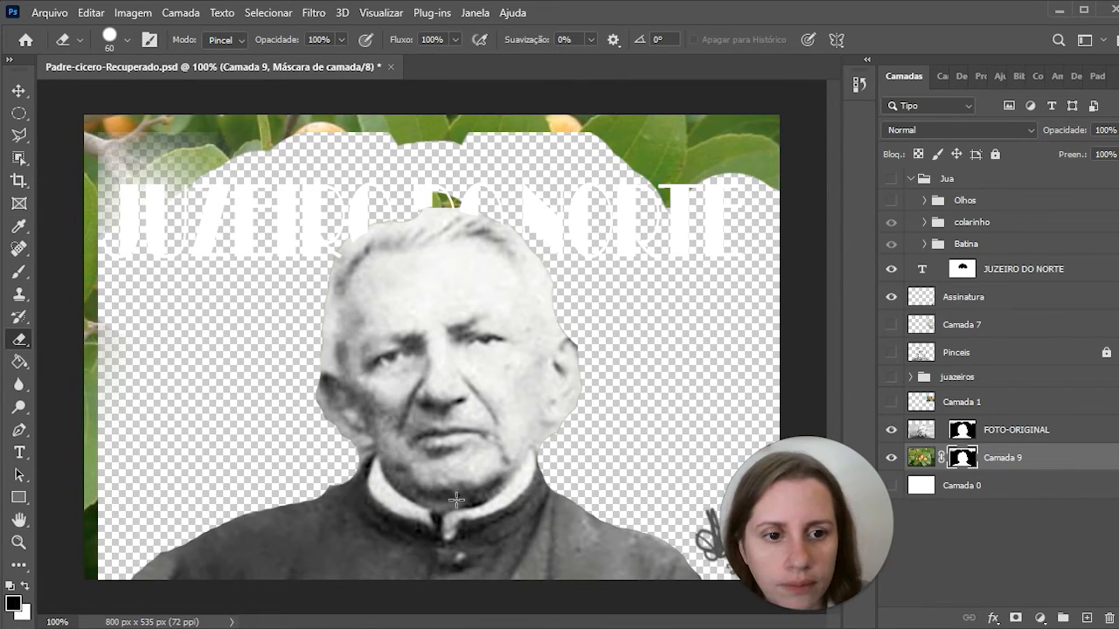
{"action": "mouse_move", "coordinate": [207, 485]}
{"action": "left_mouse_down"}
{"action": "mouse_move", "coordinate": [187, 374]}
{"action": "mouse_move", "coordinate": [95, 437]}
{"action": "left_mouse_up"}
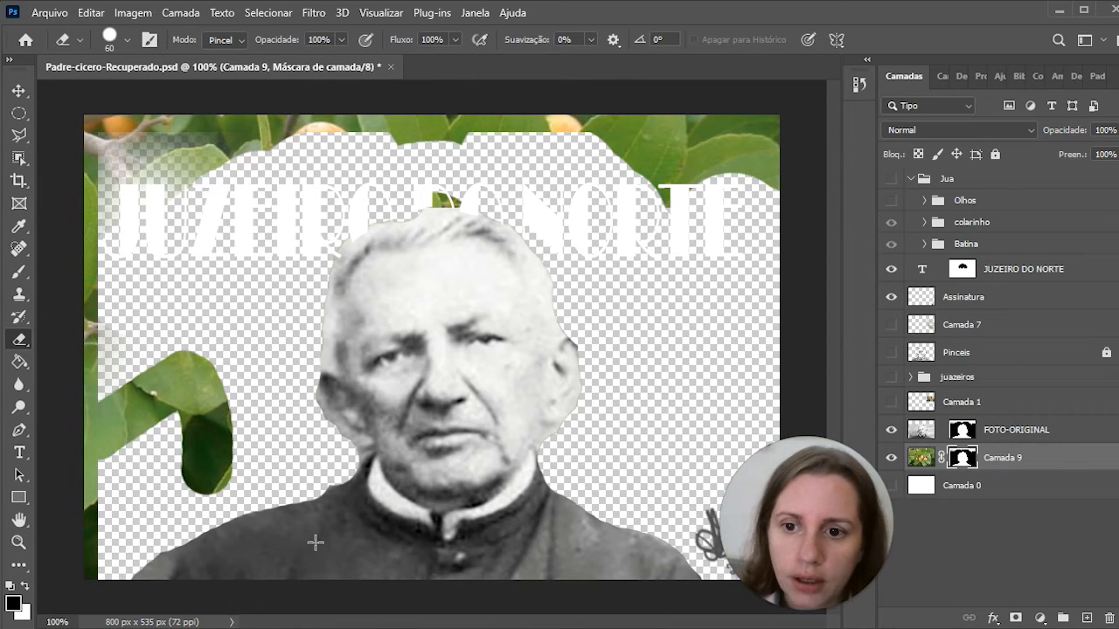
{"action": "key", "text": "ctrl+z"}
Select the FOTO-ORIGINAL layer's mask and toggle the layer's visibility to compare the portrait with the leaf-filled silhouette
{"action": "left_click", "coordinate": [890, 429]}
{"action": "left_click", "coordinate": [961, 429]}
{"action": "key", "text": "b"}
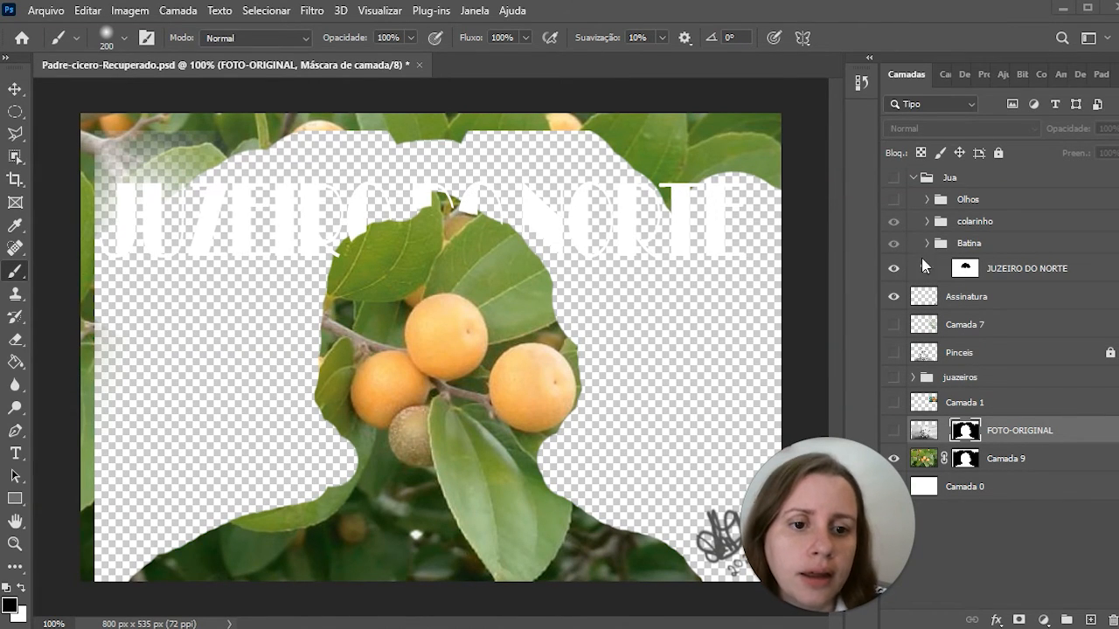
{"action": "left_click", "coordinate": [893, 431]}
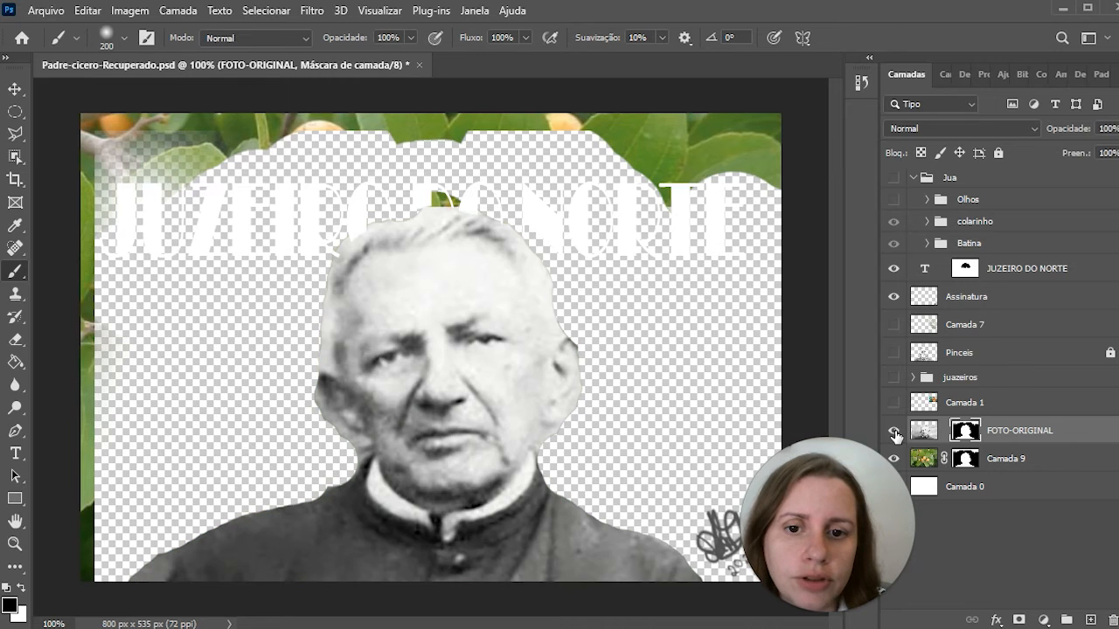
{"action": "left_click", "coordinate": [893, 431]}
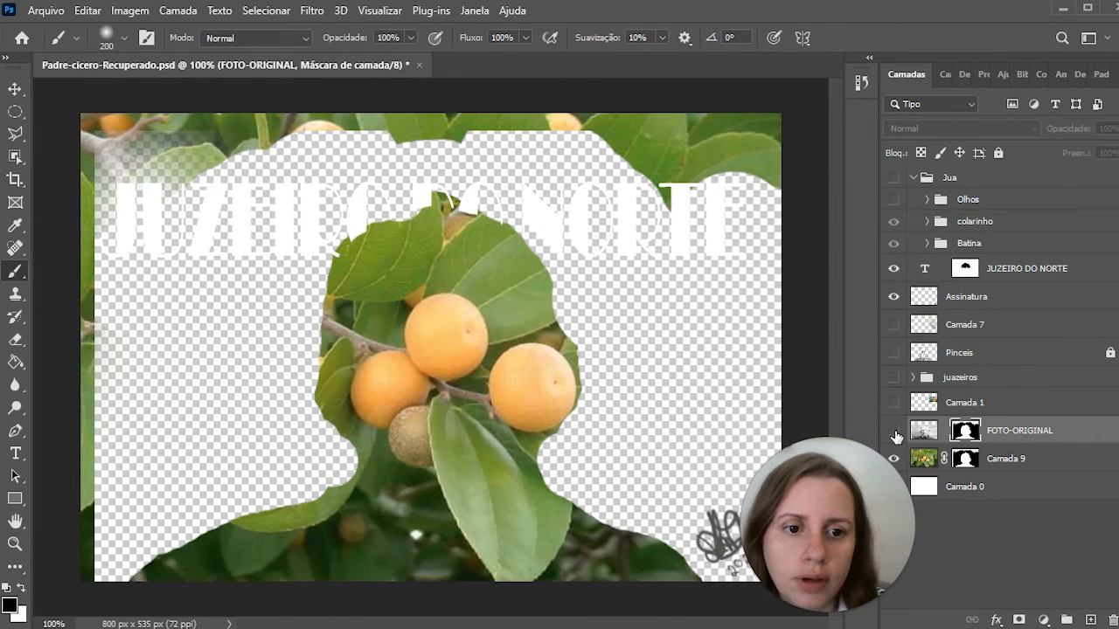
{"action": "left_click", "coordinate": [893, 431]}
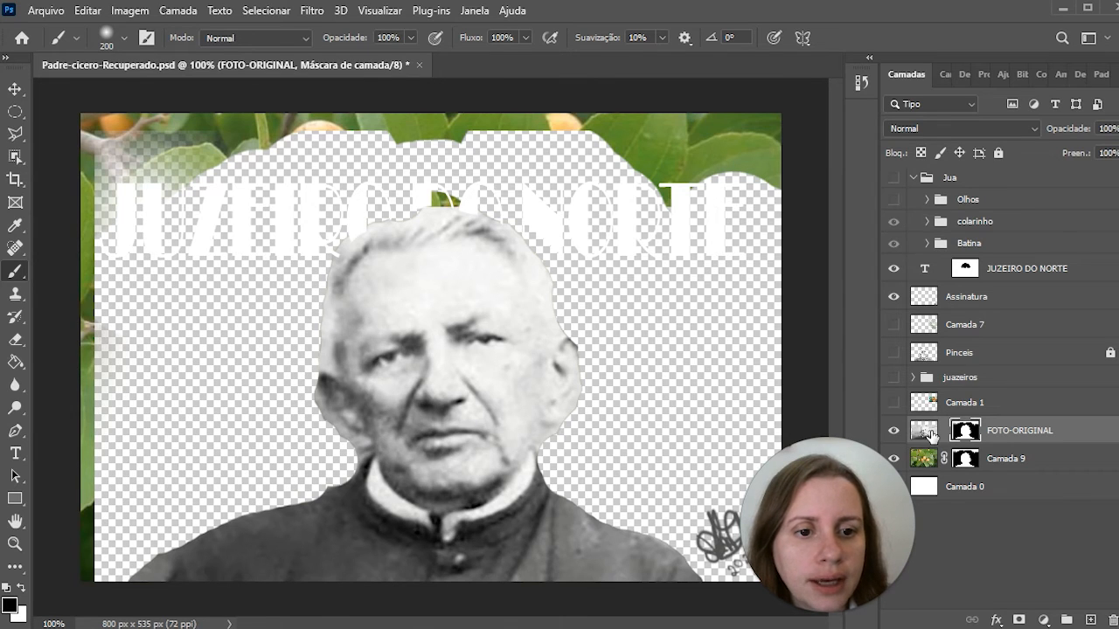
Target the FOTO-ORIGINAL image itself and select the cassock's dark tones using Color Range with a fuzziness of 192
{"action": "left_click", "coordinate": [922, 430]}
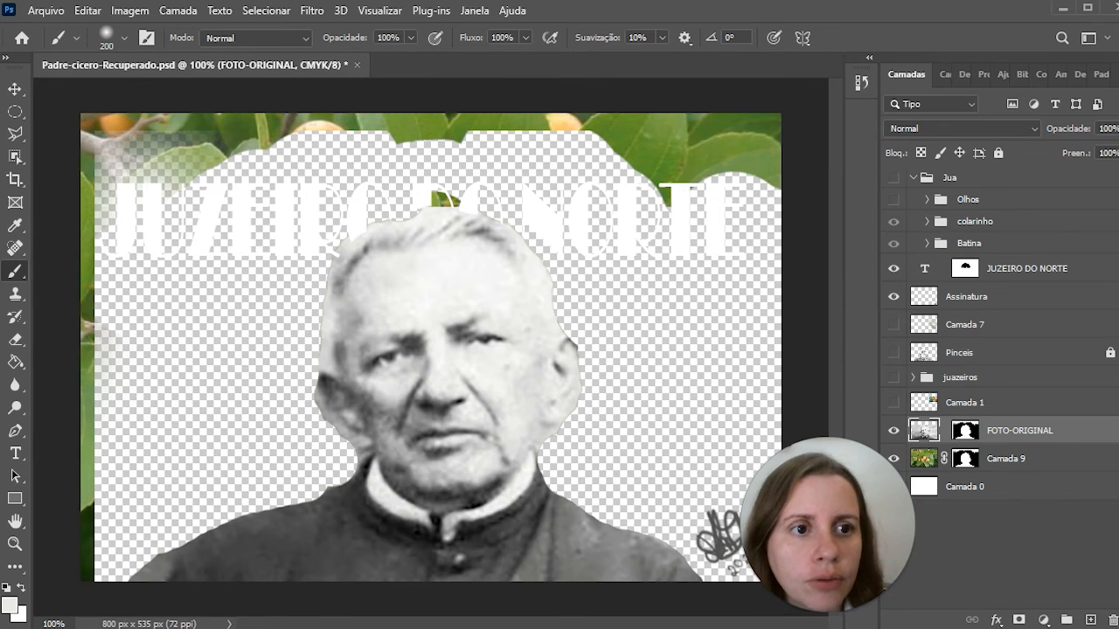
{"action": "left_click", "coordinate": [1118, 129]}
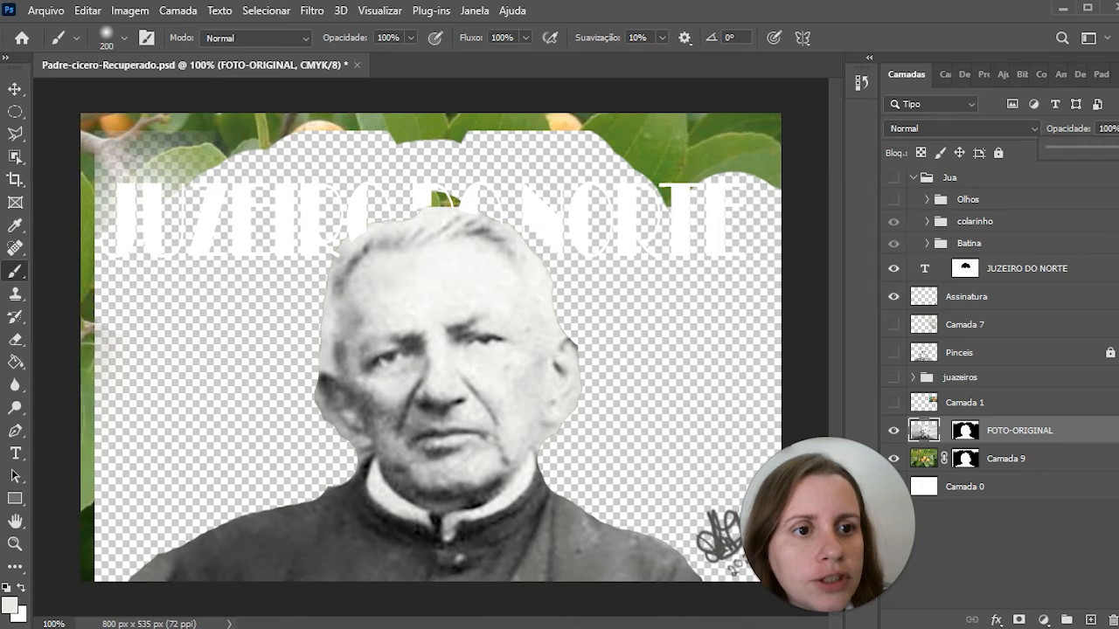
{"action": "mouse_move", "coordinate": [1106, 154]}
{"action": "left_mouse_down"}
{"action": "mouse_move", "coordinate": [1089, 155]}
{"action": "mouse_move", "coordinate": [1117, 155]}
{"action": "left_mouse_up"}
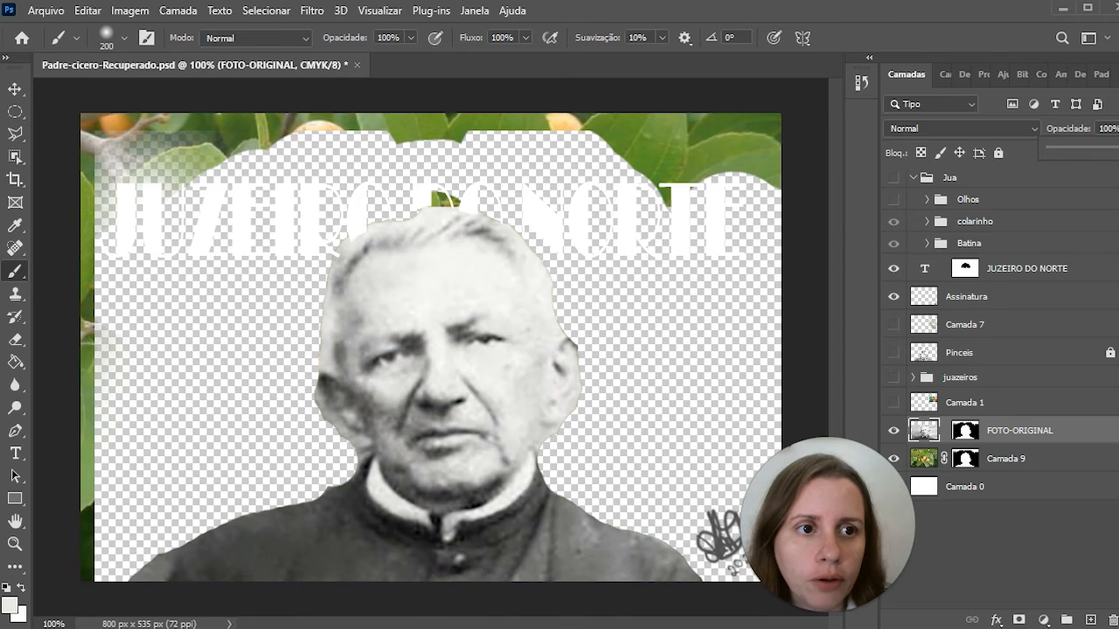
{"action": "left_click", "coordinate": [924, 437]}
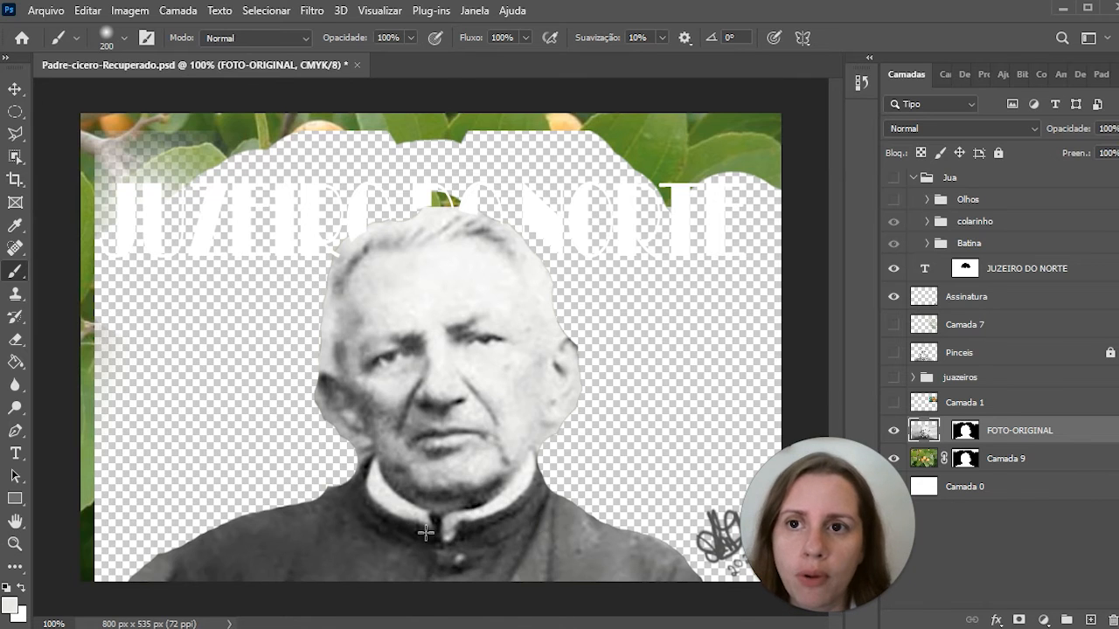
{"action": "left_click", "coordinate": [270, 11]}
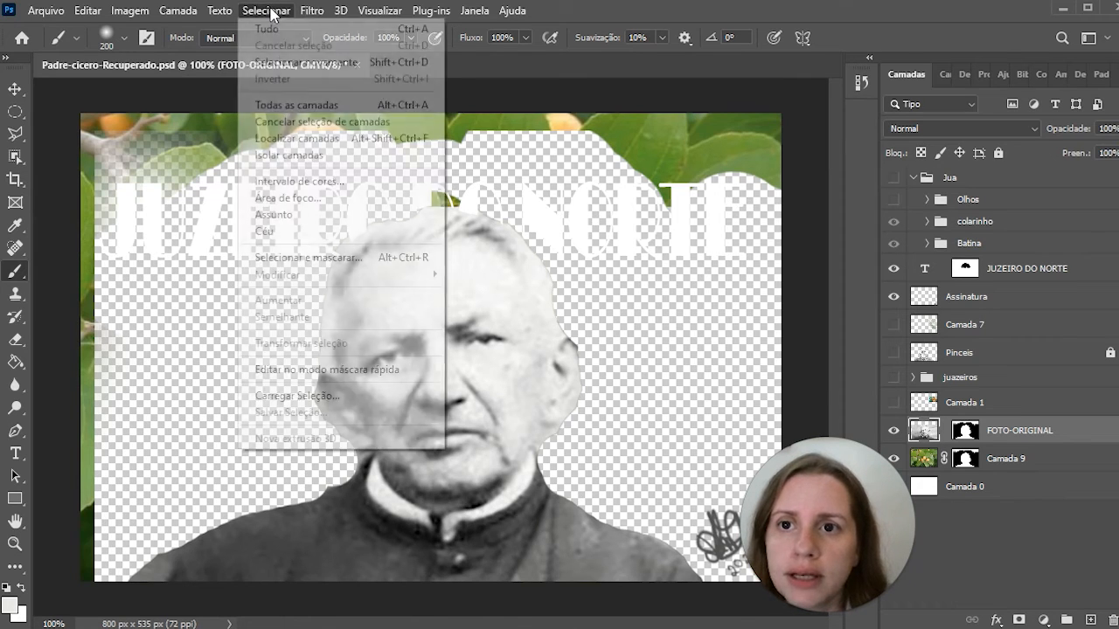
{"action": "left_click", "coordinate": [318, 180]}
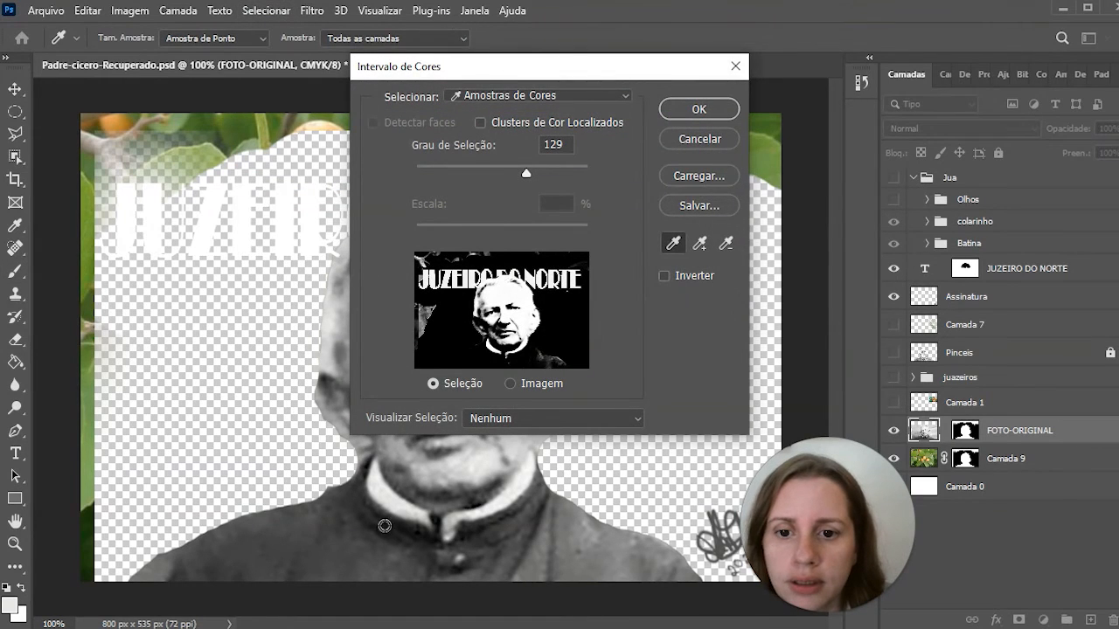
{"action": "left_click", "coordinate": [369, 530]}
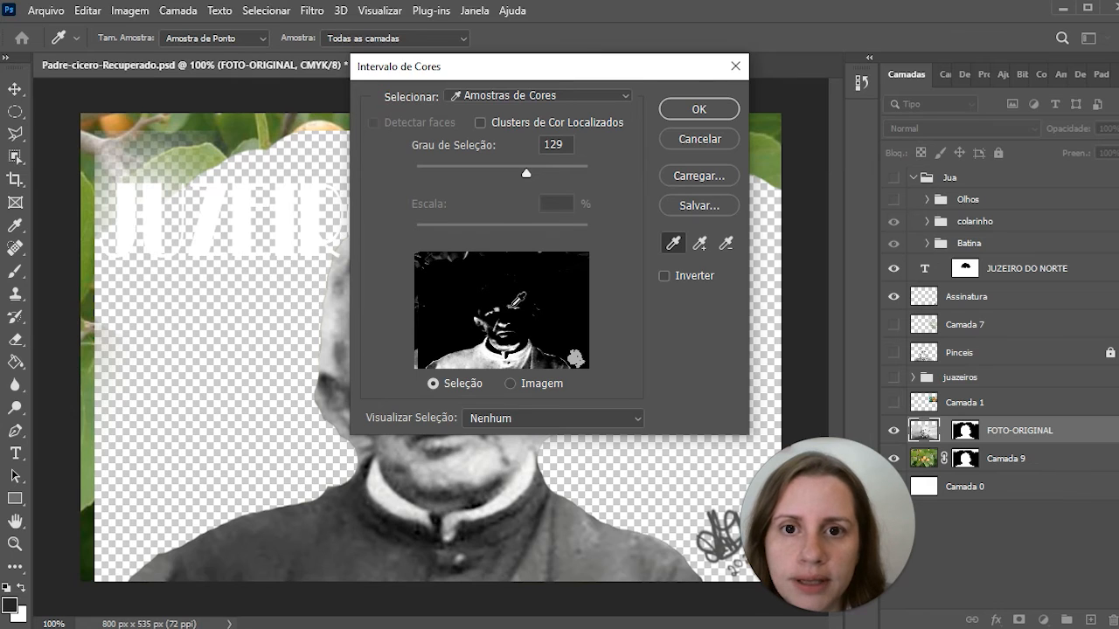
{"action": "left_click_drag", "start_coordinate": [531, 180], "coordinate": [577, 173]}
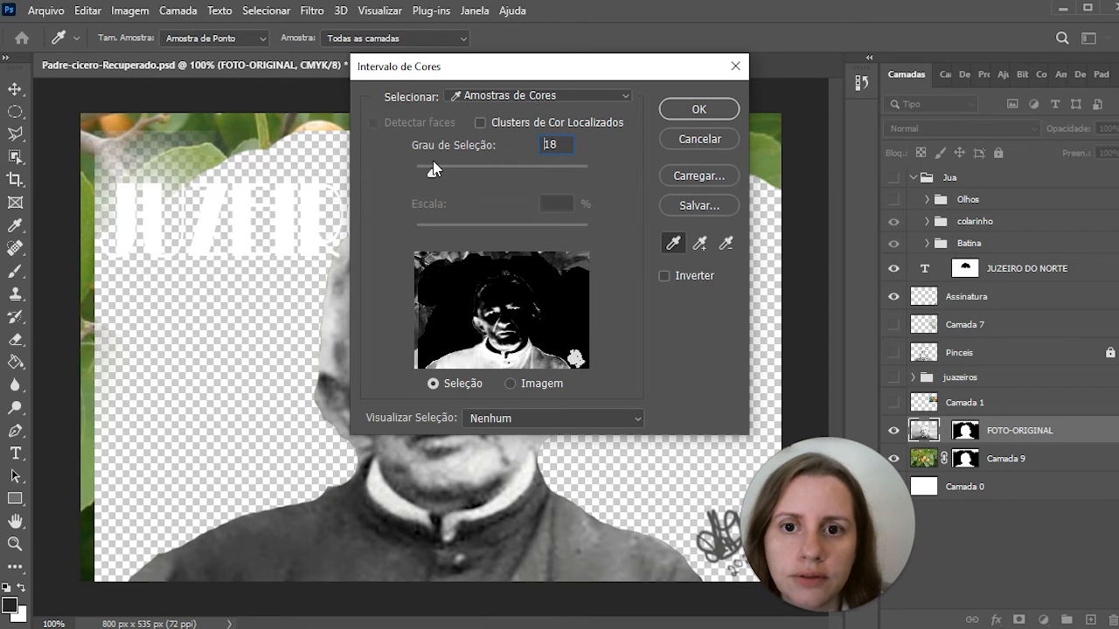
{"action": "left_click_drag", "start_coordinate": [433, 161], "coordinate": [432, 161]}
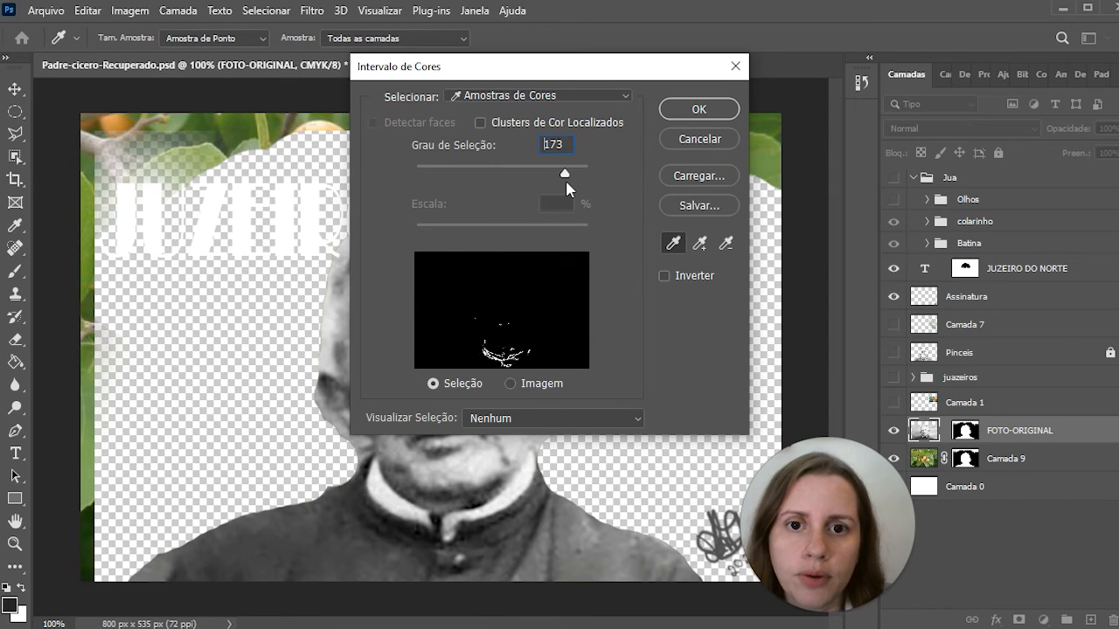
{"action": "left_click_drag", "start_coordinate": [566, 179], "coordinate": [584, 180]}
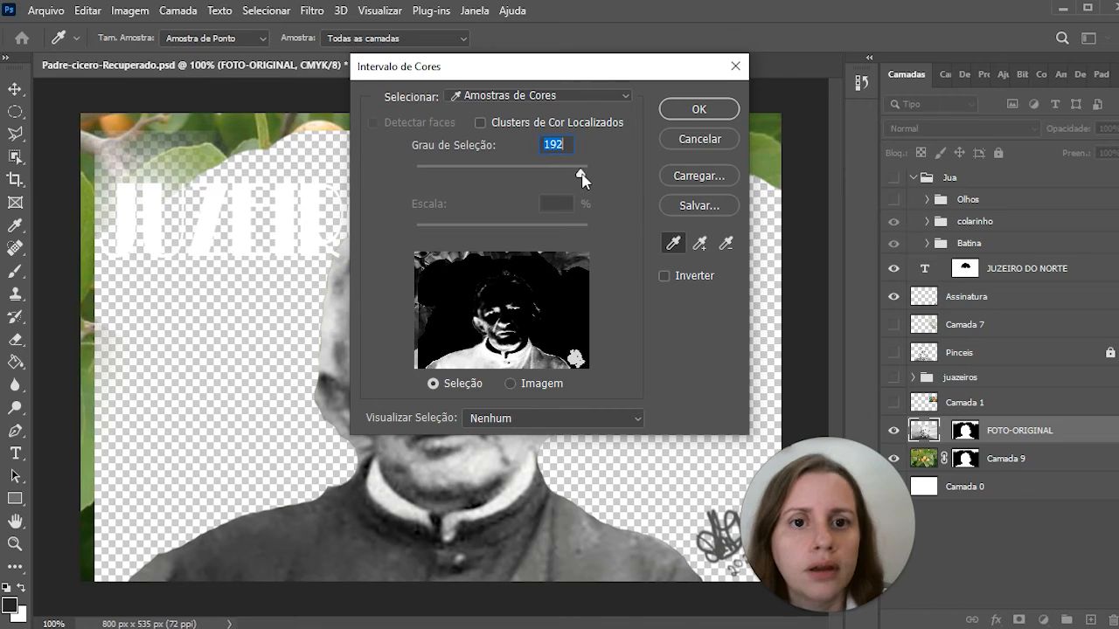
{"action": "left_click", "coordinate": [698, 112]}
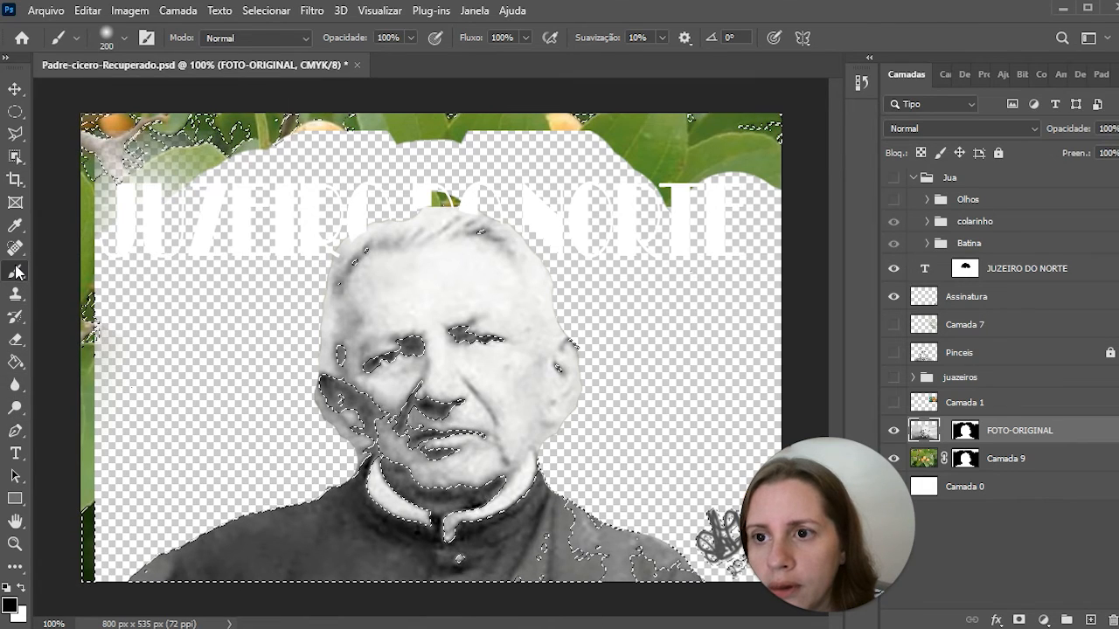
Erase the selected dark areas of the cassock, face and eyes directly on the photo with a 60 px eraser, and deselect
{"action": "left_click", "coordinate": [123, 38]}
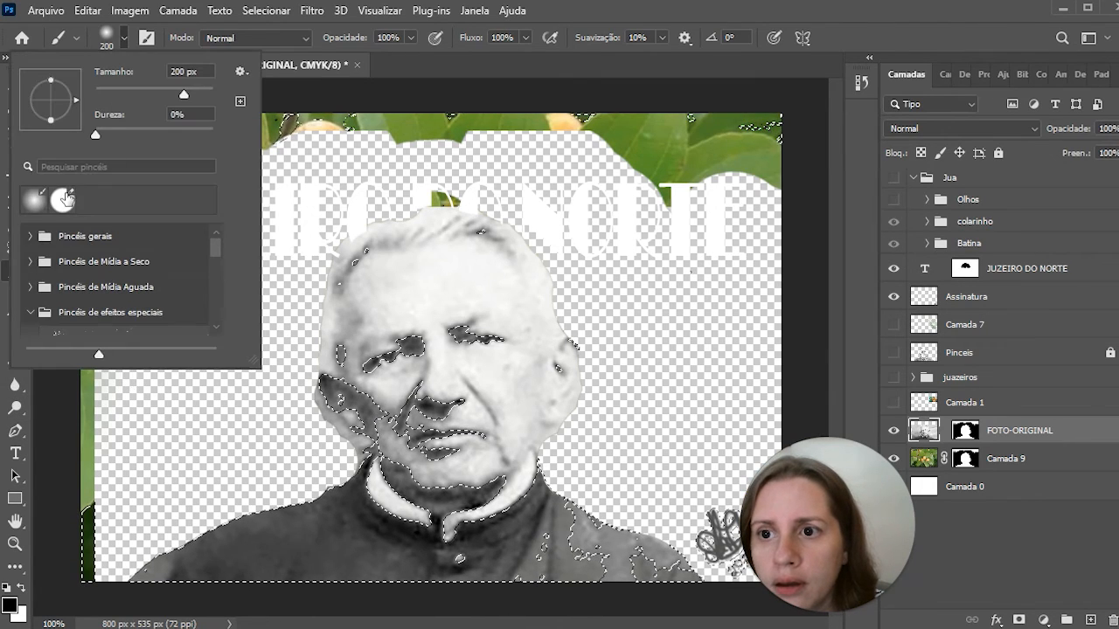
{"action": "key", "text": "e"}
{"action": "left_click", "coordinate": [263, 535]}
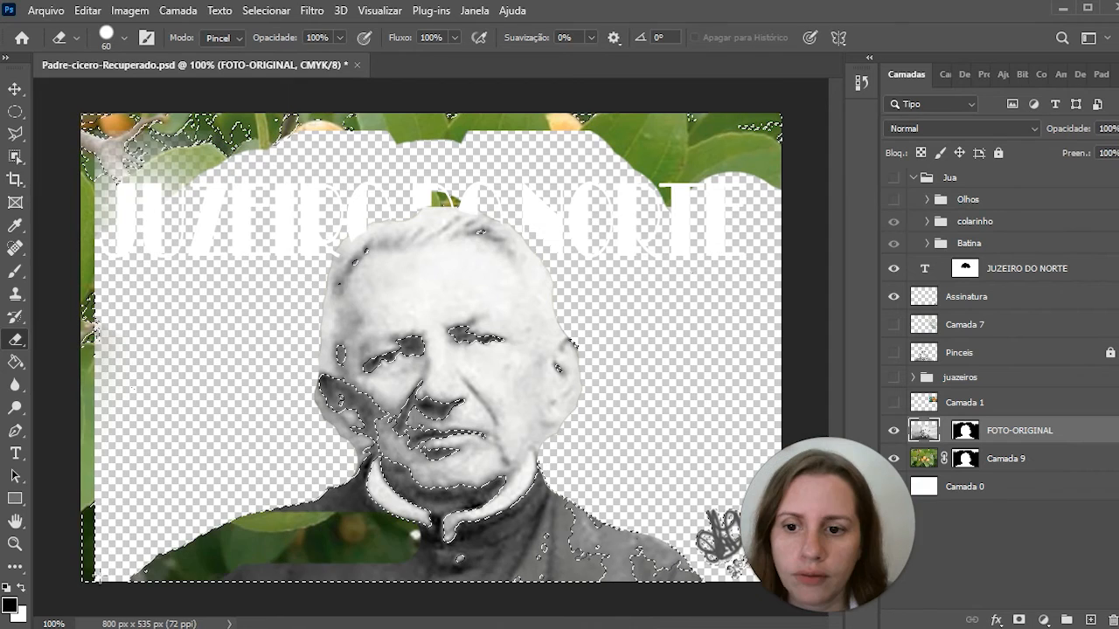
{"action": "mouse_move", "coordinate": [227, 570]}
{"action": "left_mouse_down"}
{"action": "mouse_move", "coordinate": [517, 594]}
{"action": "mouse_move", "coordinate": [548, 583]}
{"action": "mouse_move", "coordinate": [532, 521]}
{"action": "left_mouse_up"}
{"action": "mouse_move", "coordinate": [397, 552]}
{"action": "left_mouse_down"}
{"action": "mouse_move", "coordinate": [337, 530]}
{"action": "mouse_move", "coordinate": [530, 534]}
{"action": "mouse_move", "coordinate": [334, 536]}
{"action": "mouse_move", "coordinate": [404, 453]}
{"action": "mouse_move", "coordinate": [456, 458]}
{"action": "mouse_move", "coordinate": [386, 533]}
{"action": "mouse_move", "coordinate": [386, 436]}
{"action": "mouse_move", "coordinate": [330, 416]}
{"action": "left_mouse_up"}
{"action": "left_click_drag", "start_coordinate": [412, 348], "coordinate": [461, 333]}
{"action": "left_click_drag", "start_coordinate": [461, 332], "coordinate": [406, 361]}
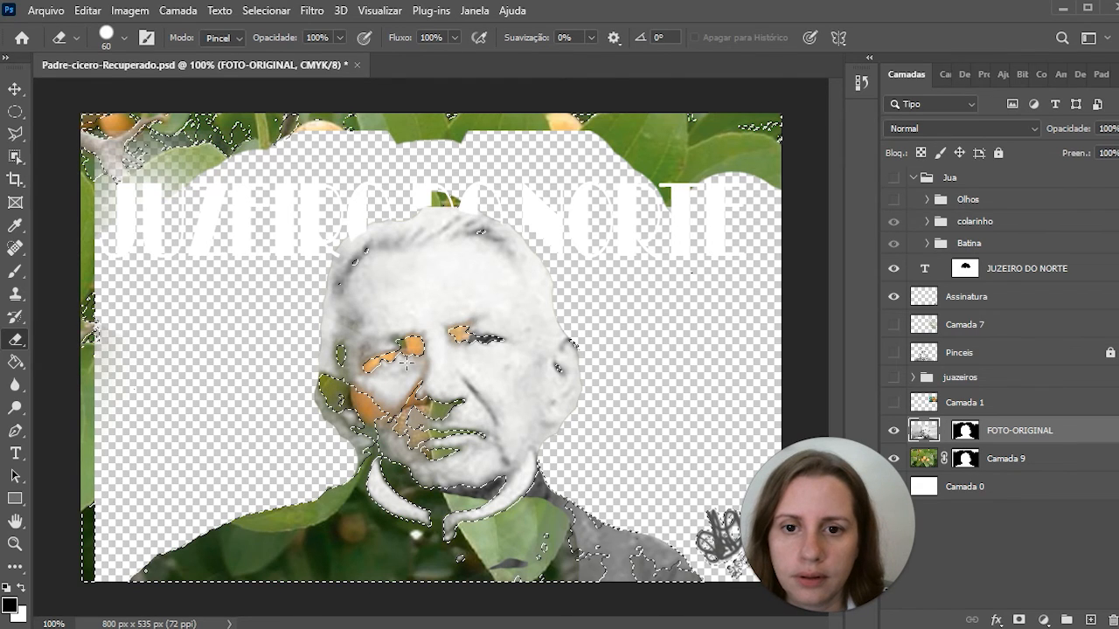
{"action": "mouse_move", "coordinate": [581, 547]}
{"action": "left_mouse_down"}
{"action": "mouse_move", "coordinate": [620, 589]}
{"action": "mouse_move", "coordinate": [677, 564]}
{"action": "mouse_move", "coordinate": [476, 494]}
{"action": "left_mouse_up"}
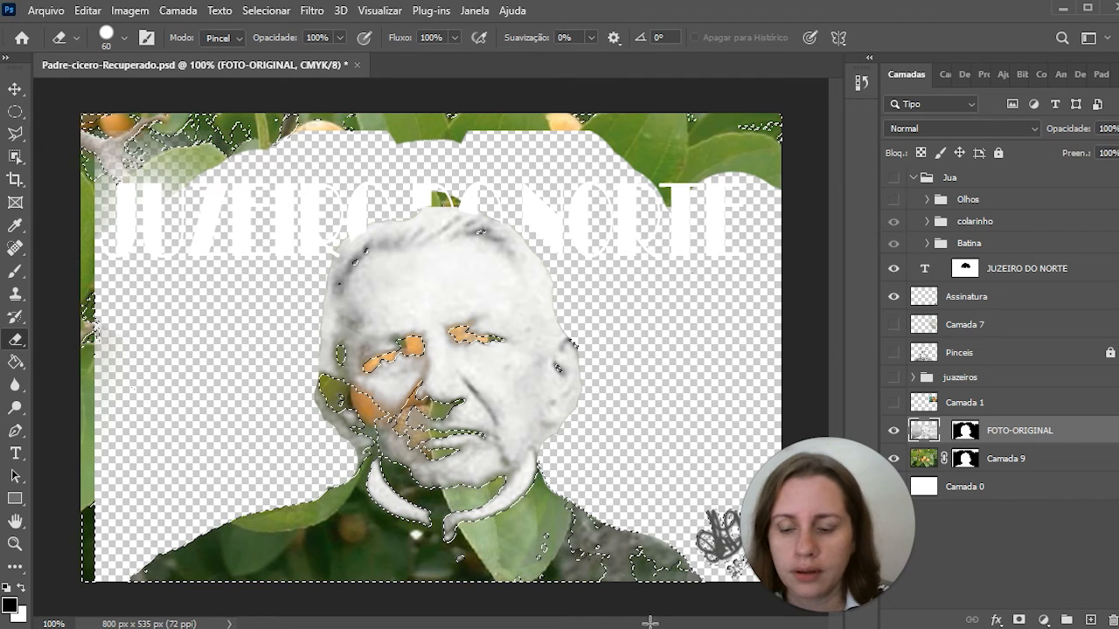
{"action": "key", "text": "ctrl+d"}
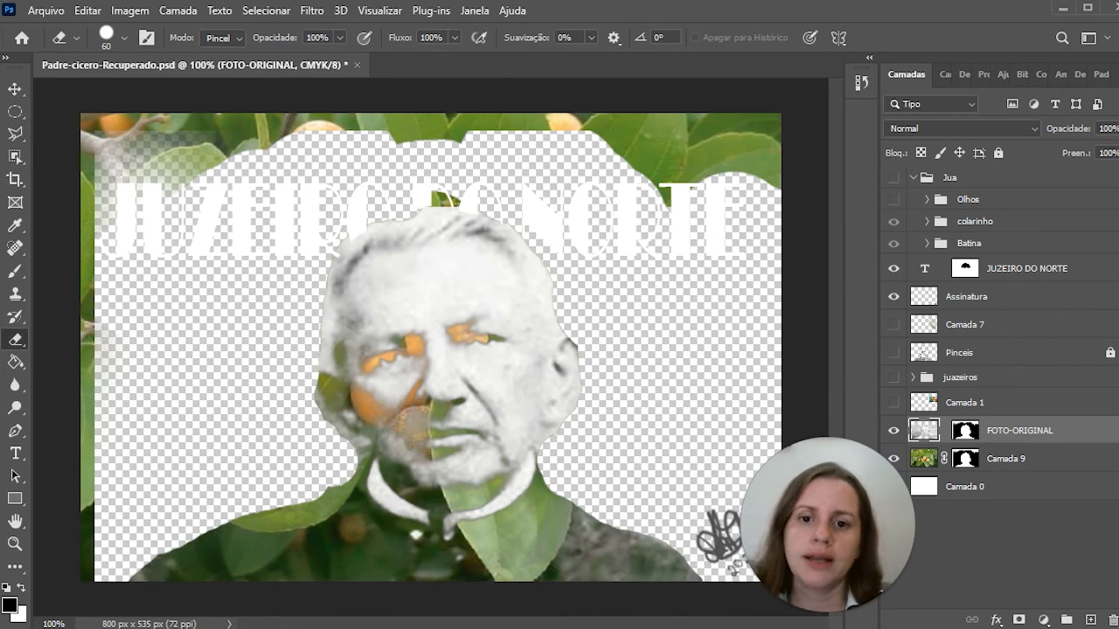
Undo the erasing on the photo and the Color Range selection
{"action": "key", "text": "ctrl+z"}
{"action": "key", "text": "ctrl+z"}
{"action": "key", "text": "ctrl+z"}
{"action": "key", "text": "ctrl+z"}
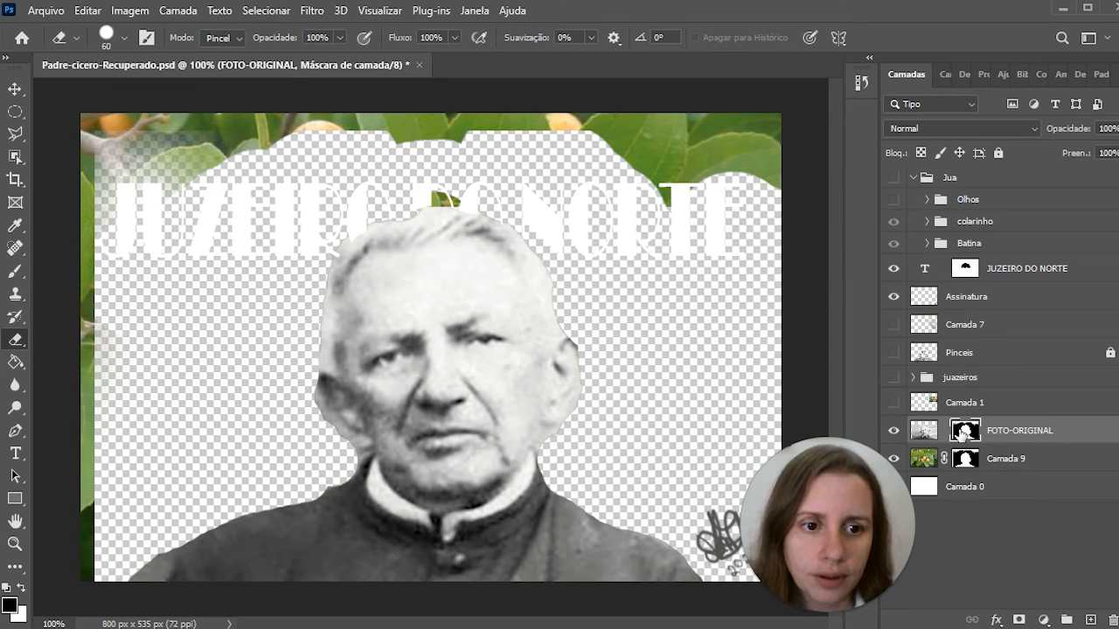
Delete the FOTO-ORIGINAL layer's mask without applying it to the layer
{"action": "left_click_drag", "start_coordinate": [964, 430], "coordinate": [1048, 594]}
{"action": "left_click", "coordinate": [928, 431]}
{"action": "left_click", "coordinate": [972, 433]}
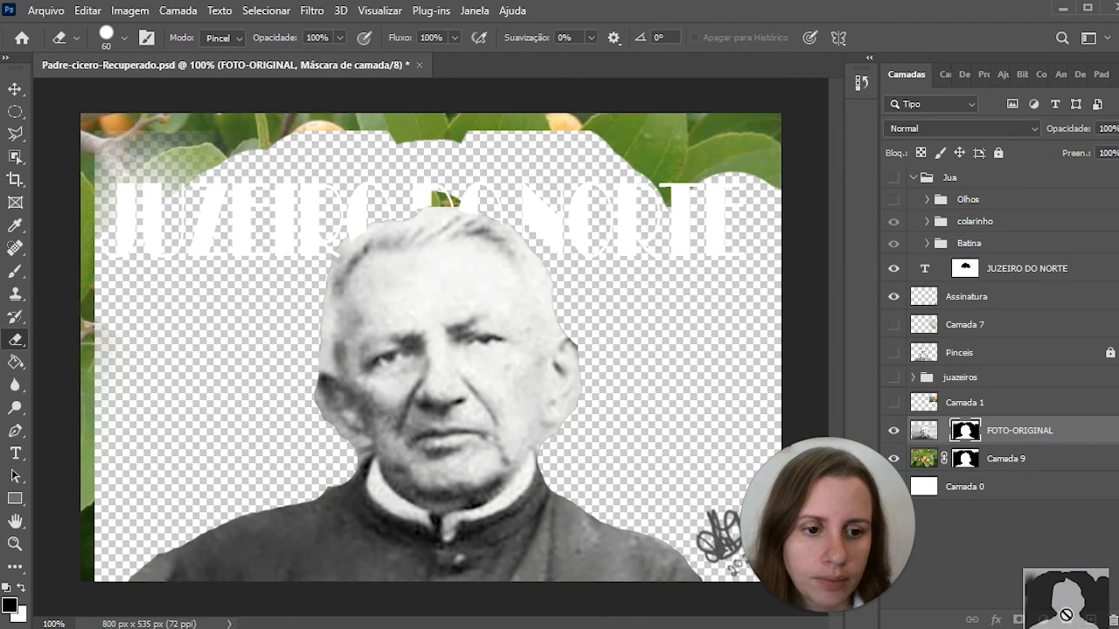
{"action": "left_click_drag", "start_coordinate": [1066, 614], "coordinate": [1108, 619]}
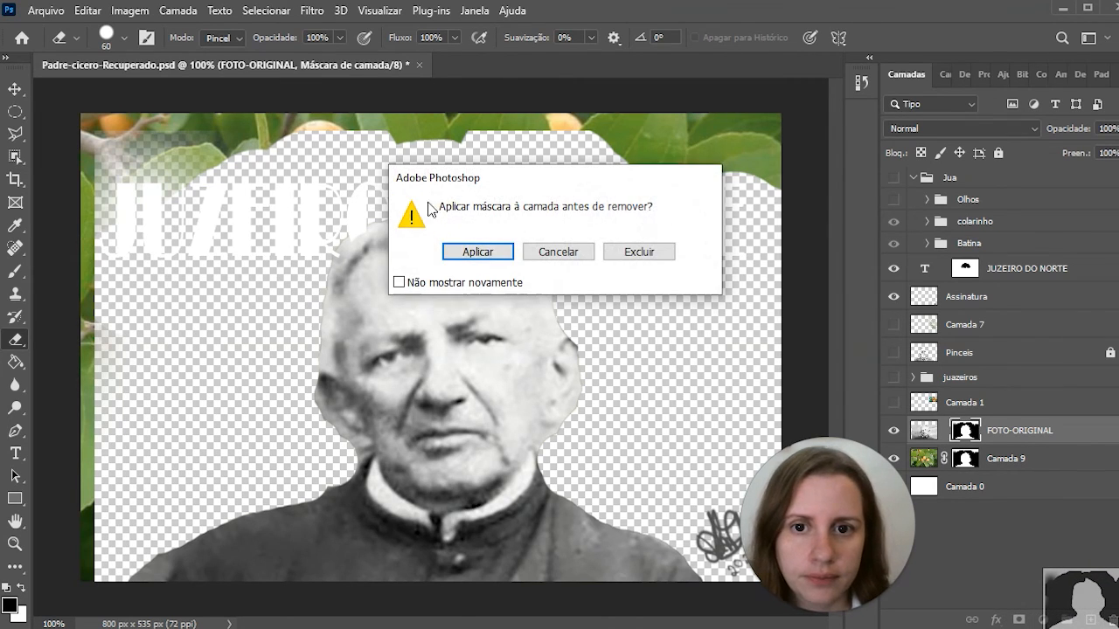
{"action": "left_click", "coordinate": [631, 252]}
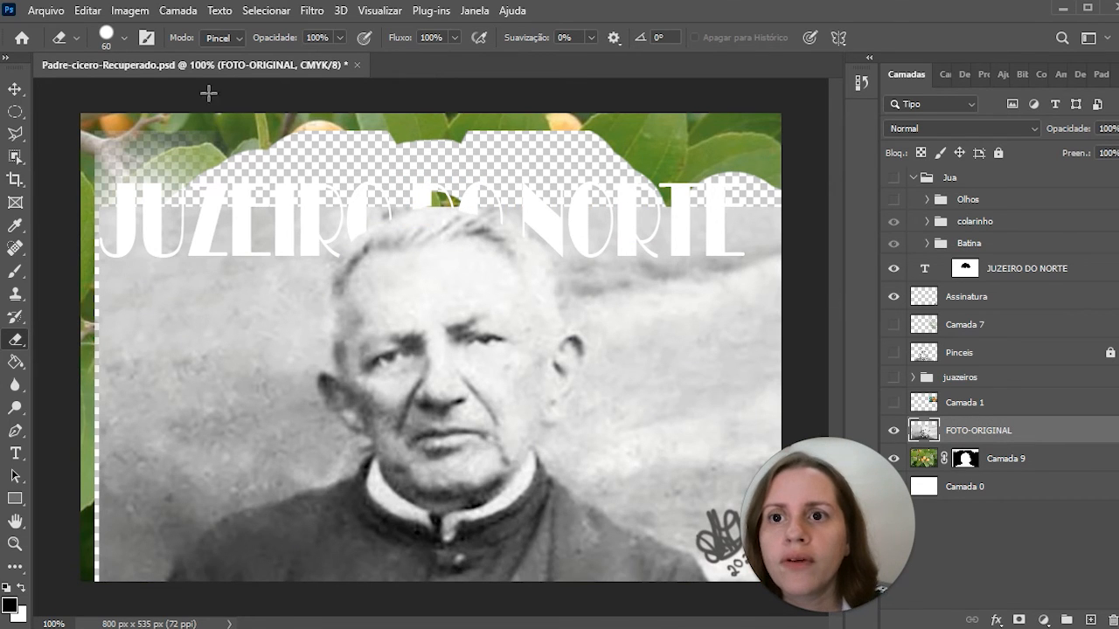
Select the dark tones of the FOTO-ORIGINAL photo using Color Range with a fuzziness of 192
{"action": "left_click", "coordinate": [264, 11]}
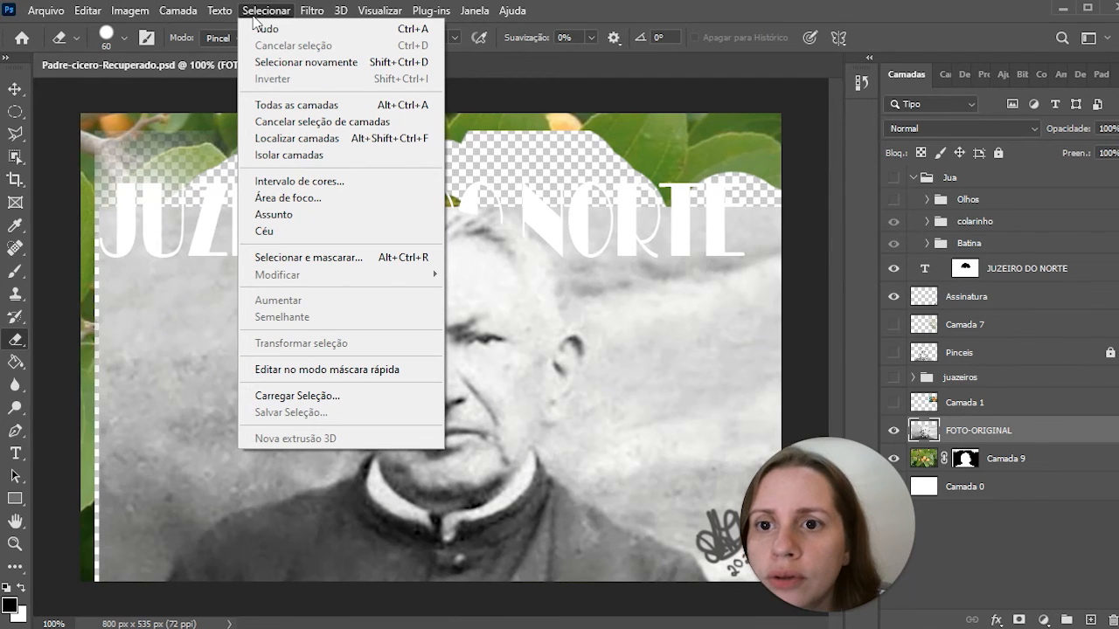
{"action": "left_click", "coordinate": [293, 181]}
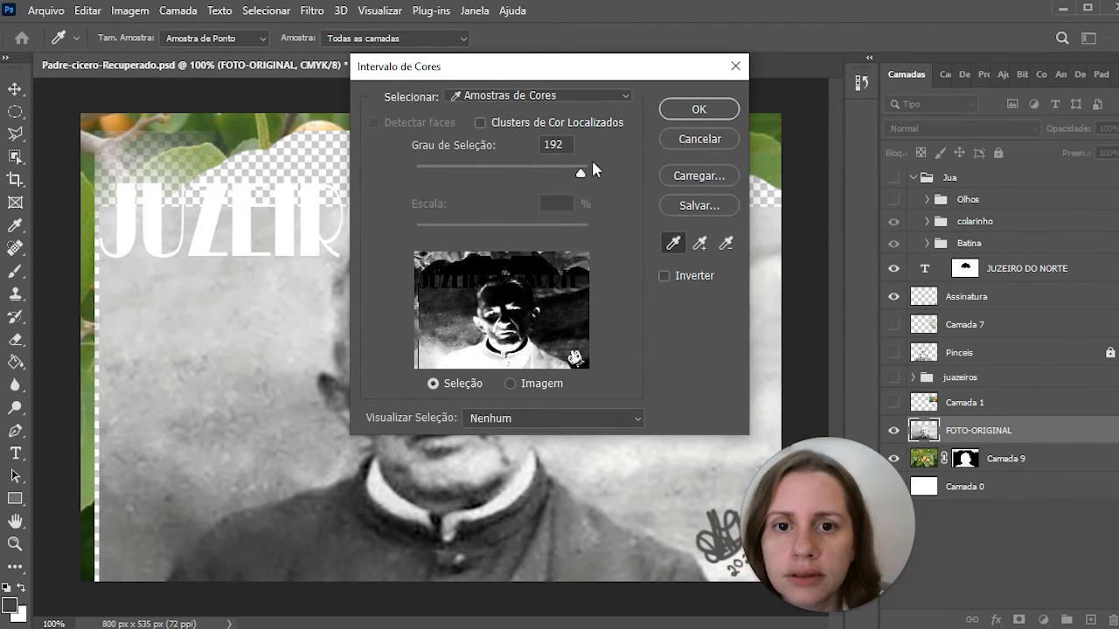
{"action": "left_click", "coordinate": [698, 110]}
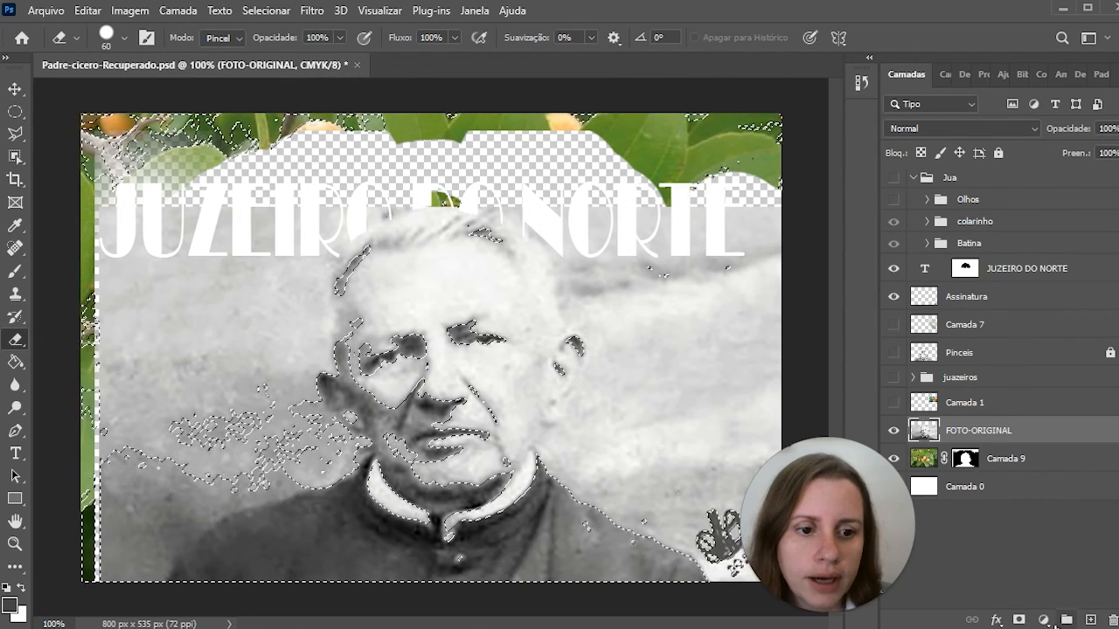
Try masking the FOTO-ORIGINAL layer with the dark-tone selection, and undo the new mask
{"action": "left_click", "coordinate": [1019, 620]}
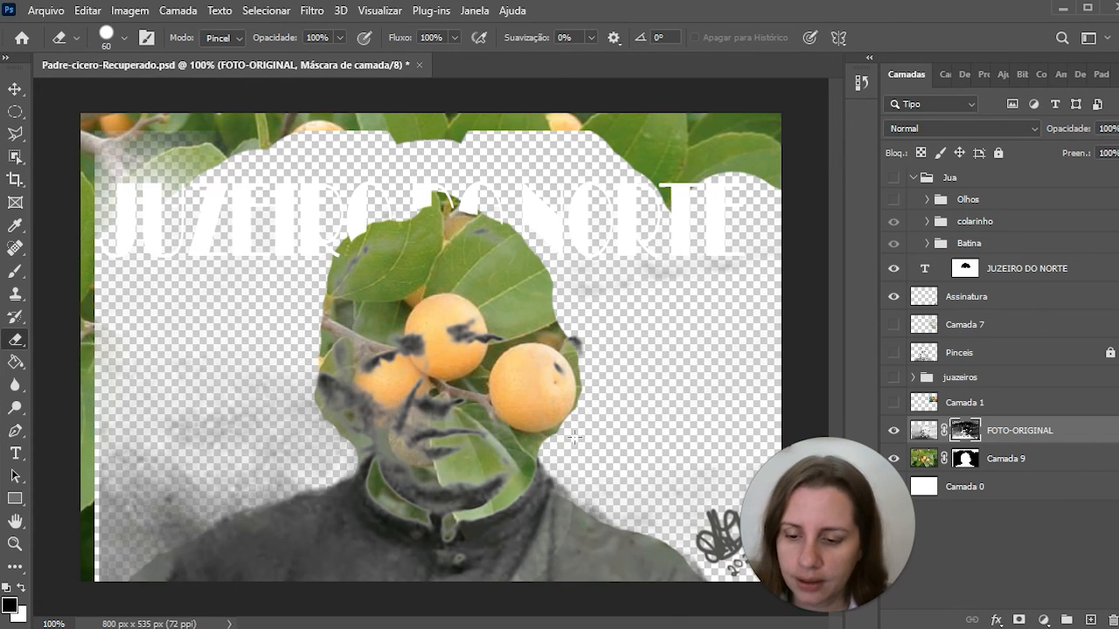
{"action": "key", "text": "ctrl+z"}
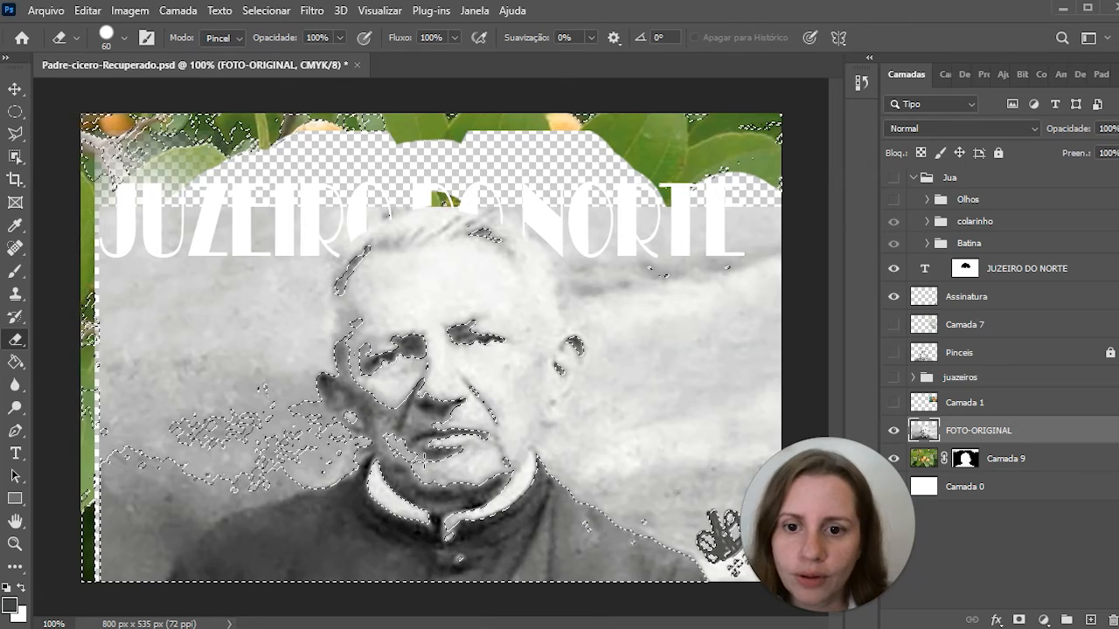
{"action": "right_click", "coordinate": [363, 541]}
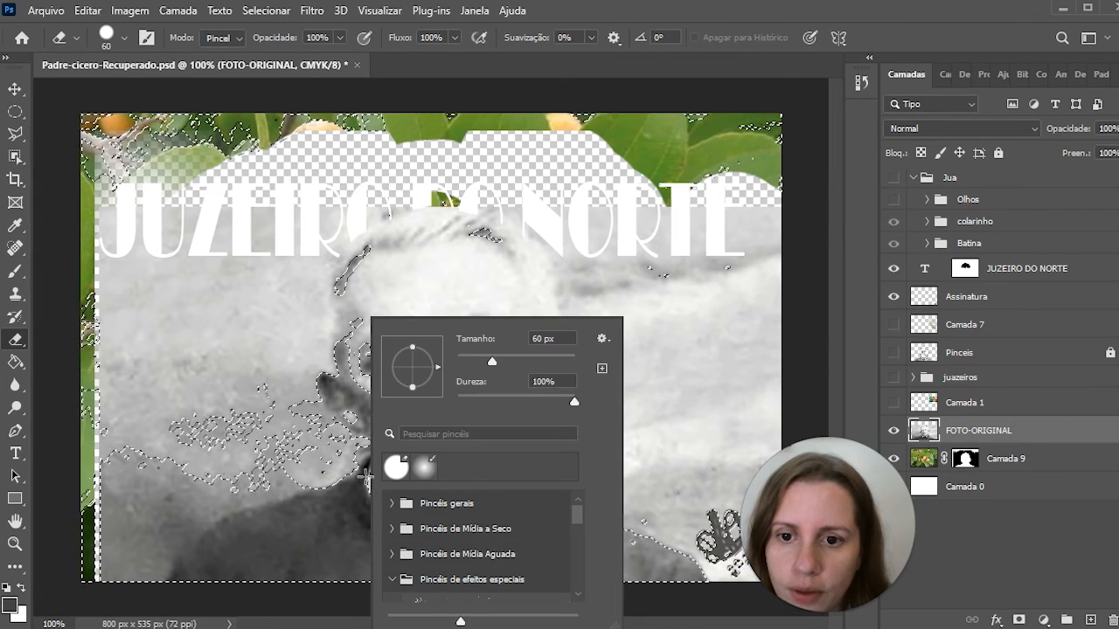
{"action": "right_click", "coordinate": [316, 512]}
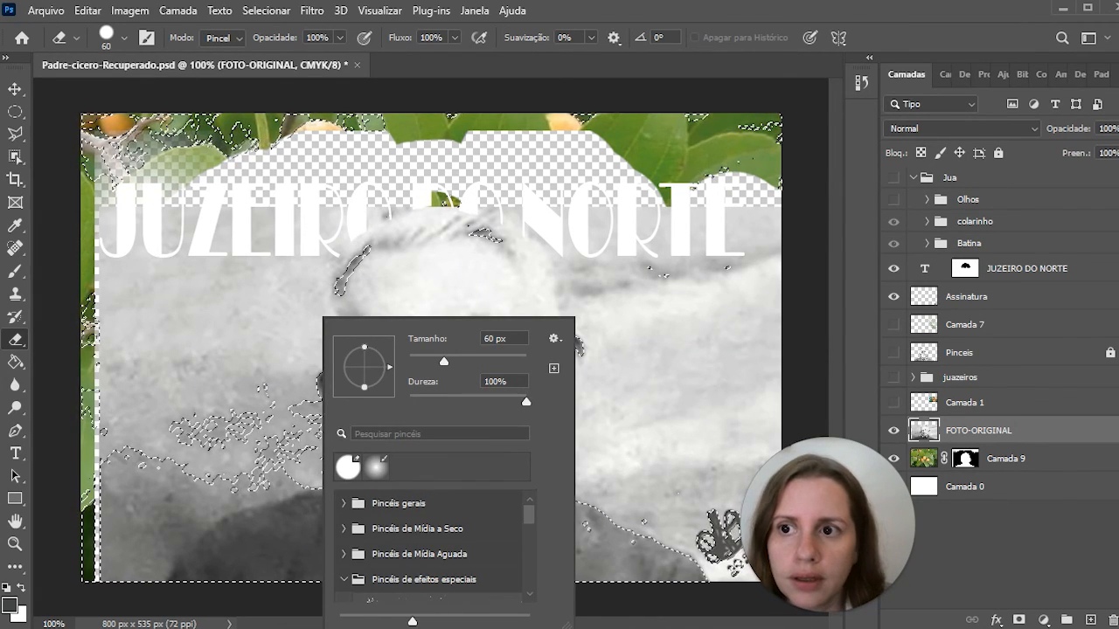
Invert the dark-tone selection with a marquee tool active and add it as a layer mask to FOTO-ORIGINAL
{"action": "key", "text": "m"}
{"action": "right_click", "coordinate": [410, 421]}
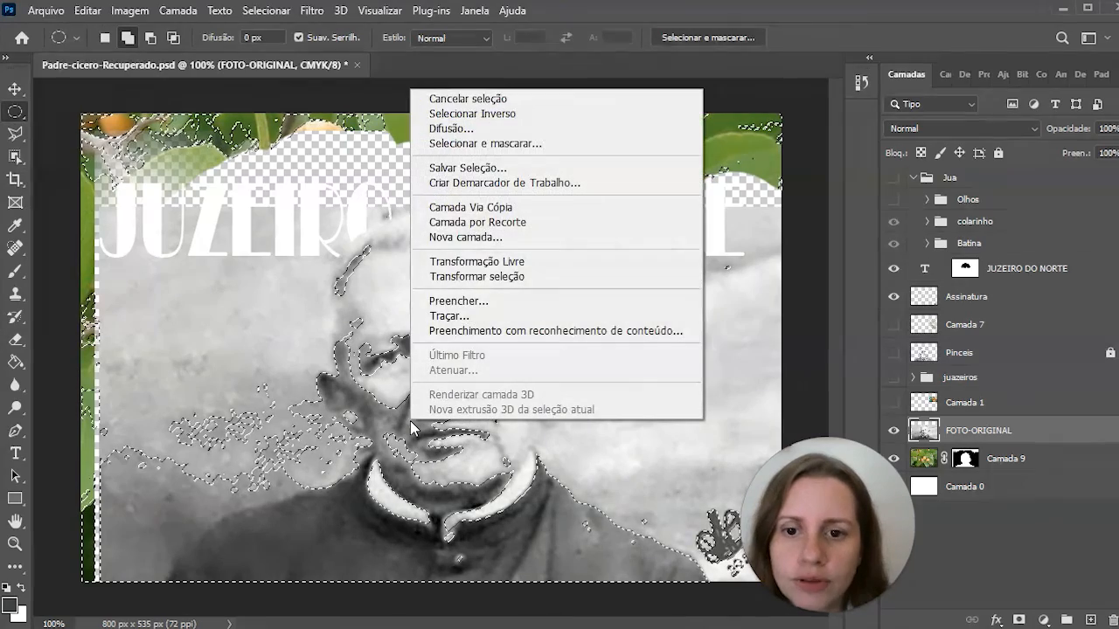
{"action": "left_click", "coordinate": [468, 113]}
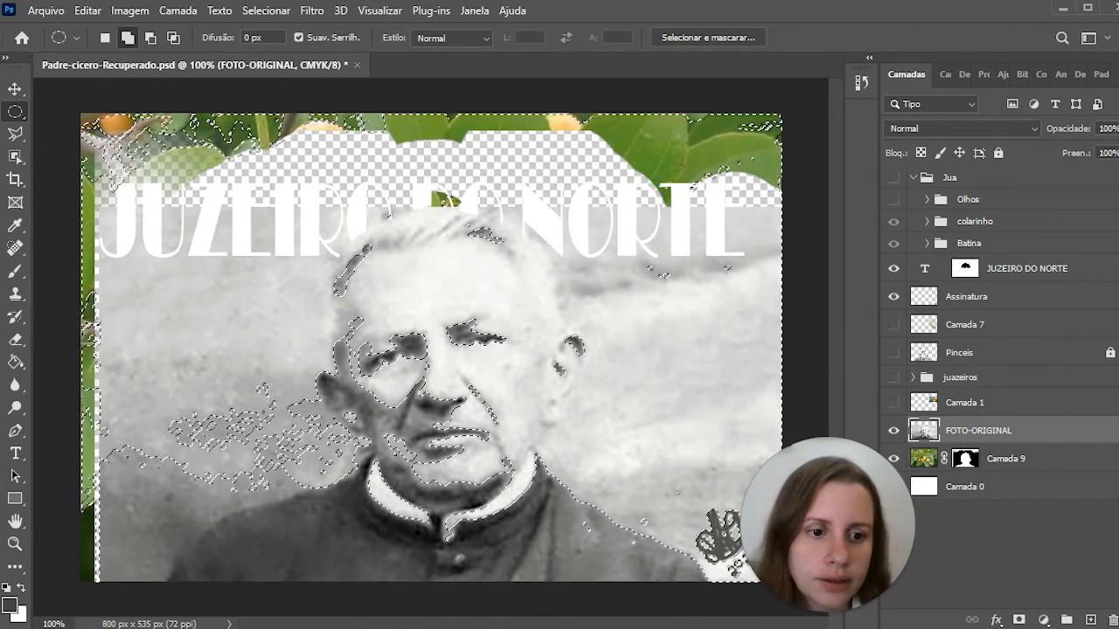
{"action": "left_click", "coordinate": [1019, 620]}
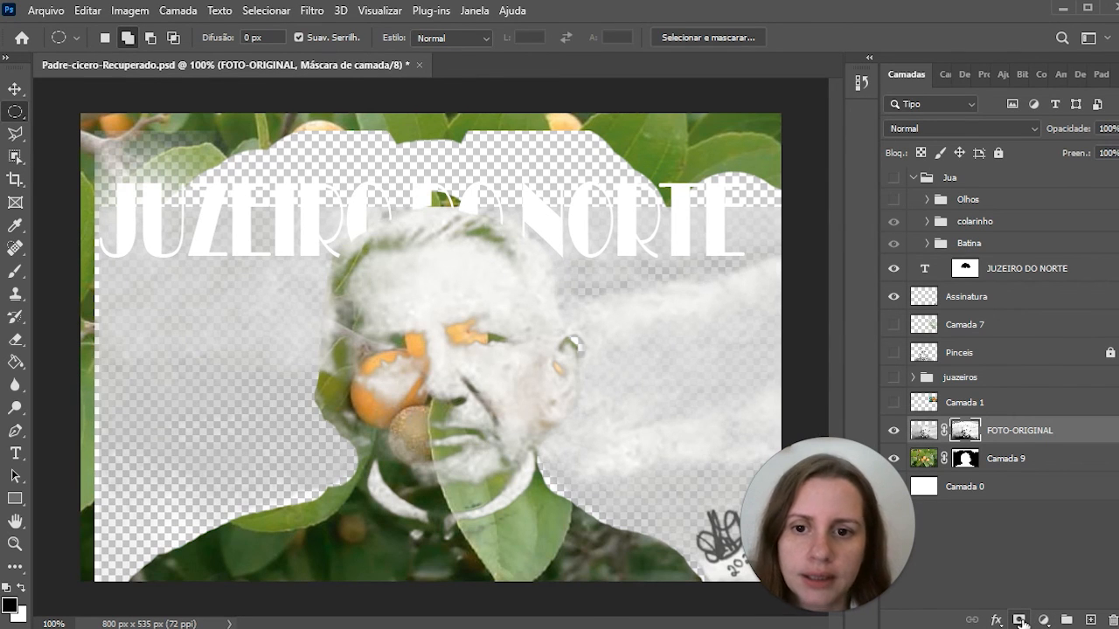